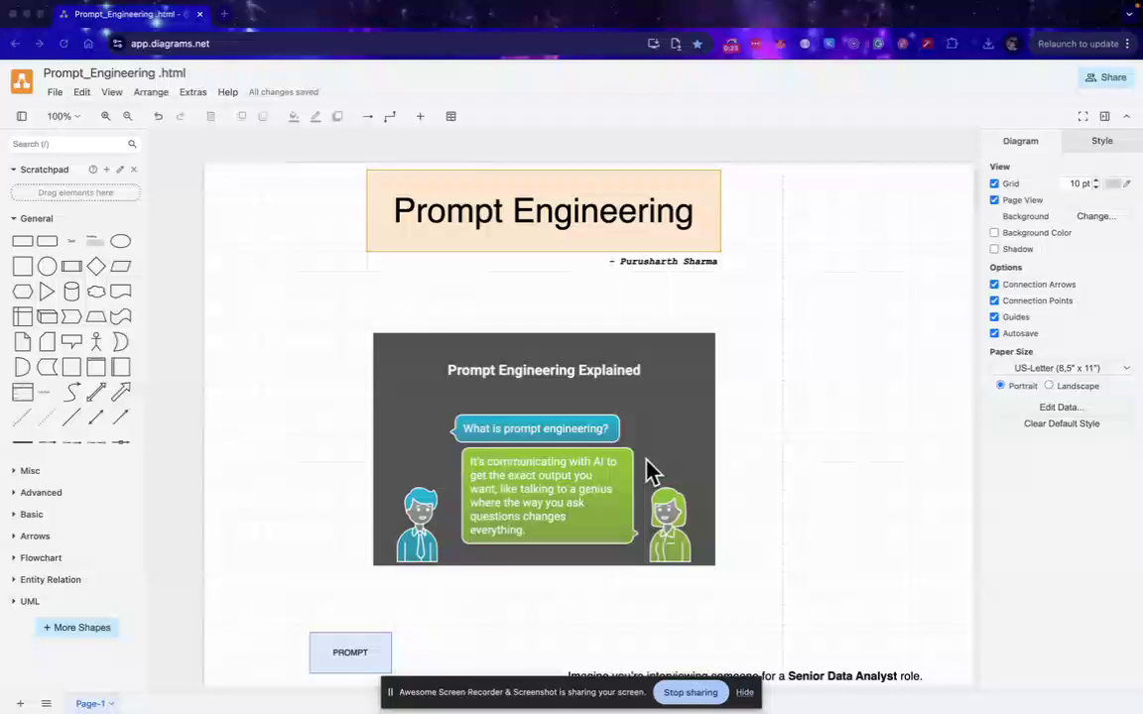
# Step: Load ChatGPT in a new browser tab next to the diagram
pyautogui.scroll(-1, 580, 545)
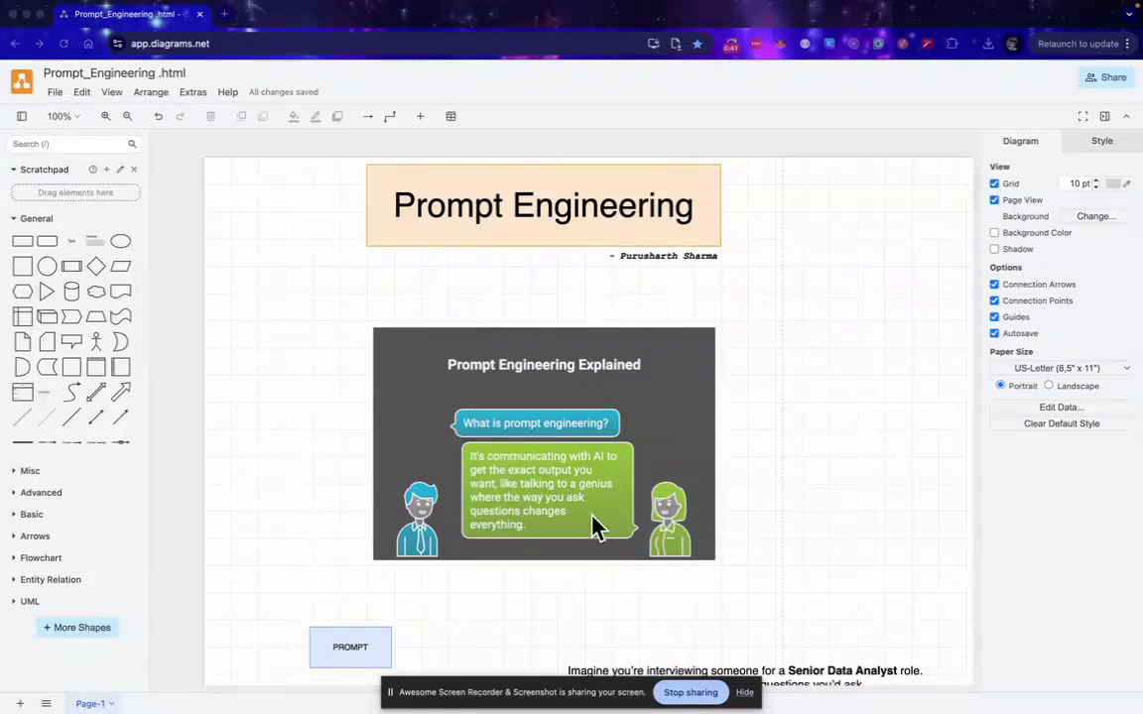
pyautogui.scroll(-2, 577, 473)
pyautogui.scroll(-5, 577, 474)
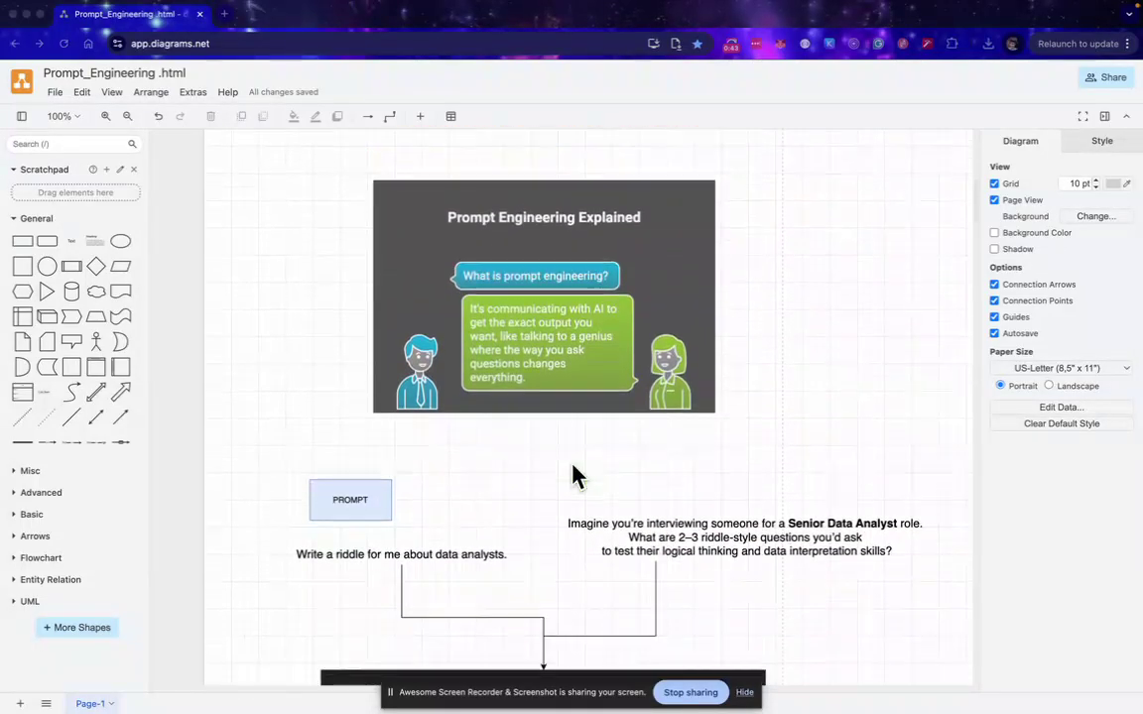
pyautogui.scroll(-3, 442, 478)
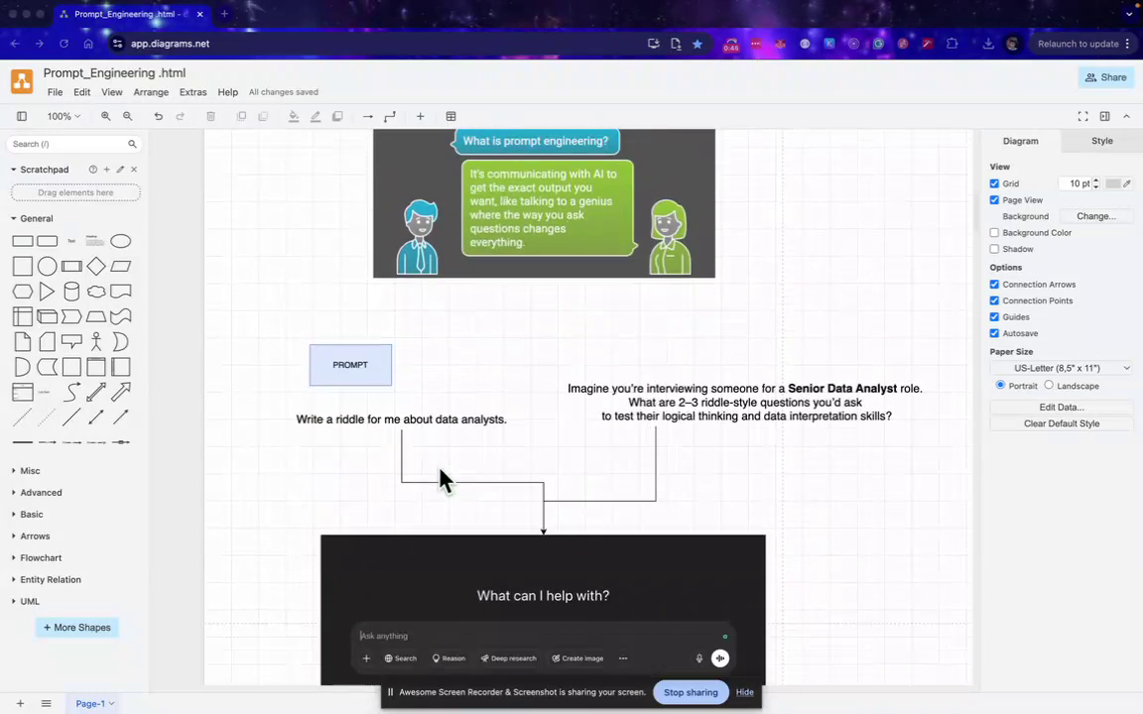
pyautogui.click(227, 15)
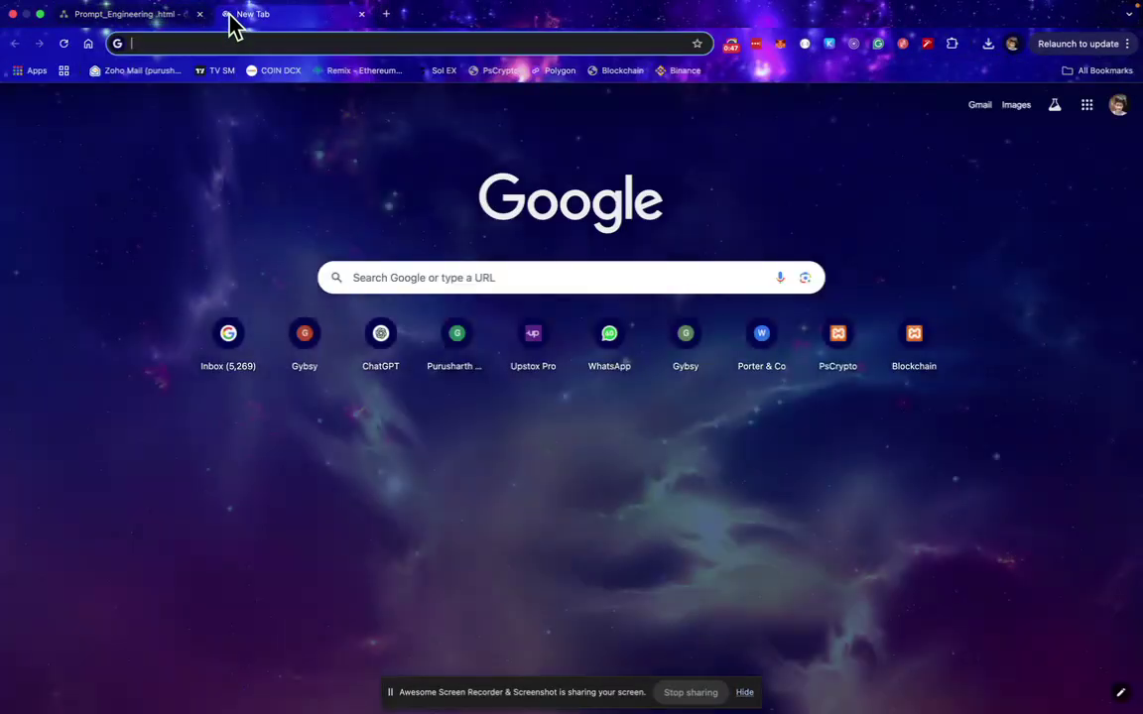
pyautogui.write('chatgpt')
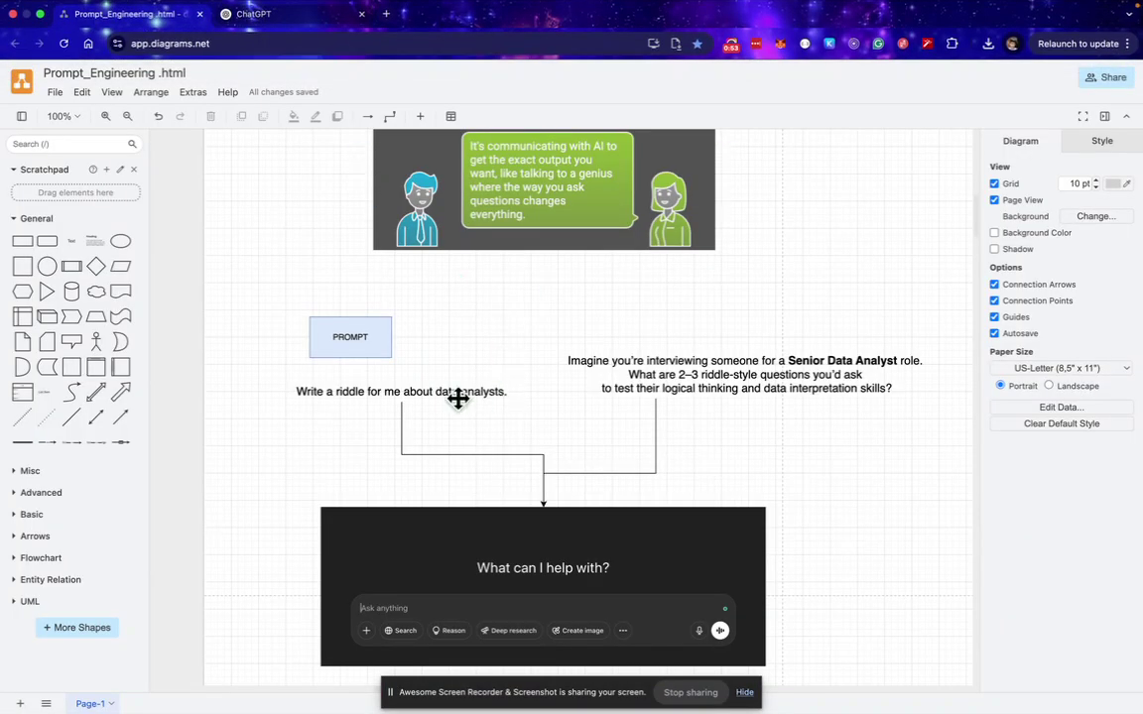
pyautogui.scroll(-3, 377, 347)
# Step: Back in draw.io, select the full 'Write a riddle…' prompt text
pyautogui.click(387, 266)
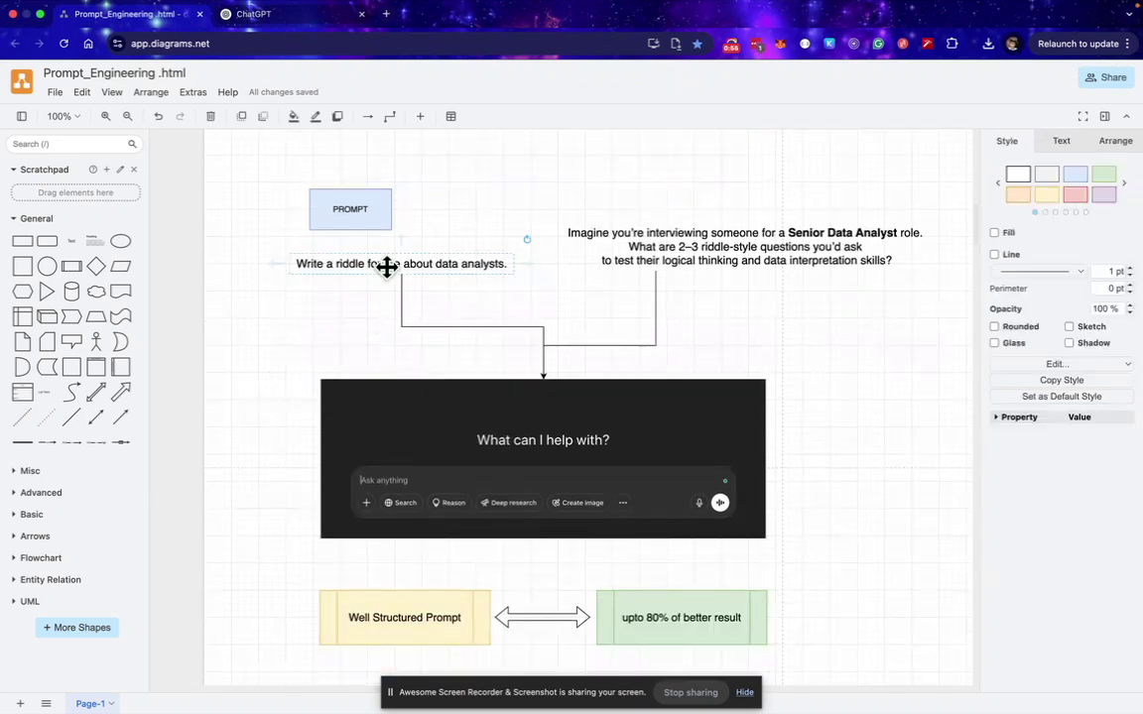
pyautogui.click(736, 248)
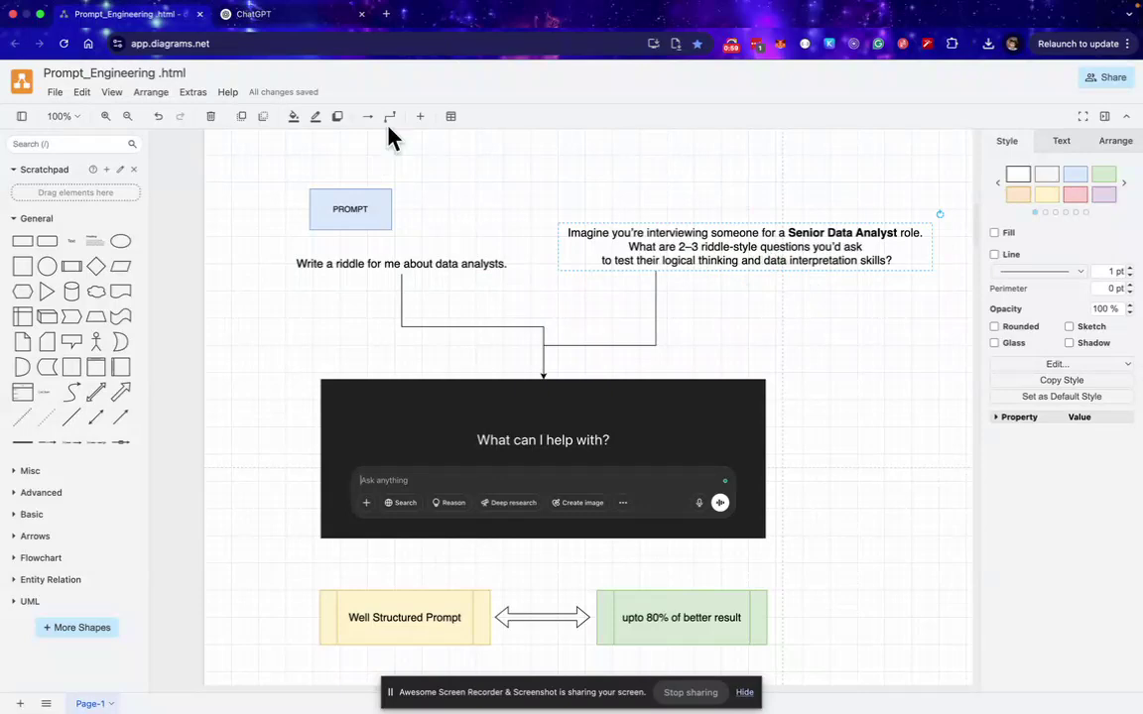
pyautogui.click(288, 15)
pyautogui.click(180, 20)
pyautogui.doubleClick(465, 263)
pyautogui.press('super+c')
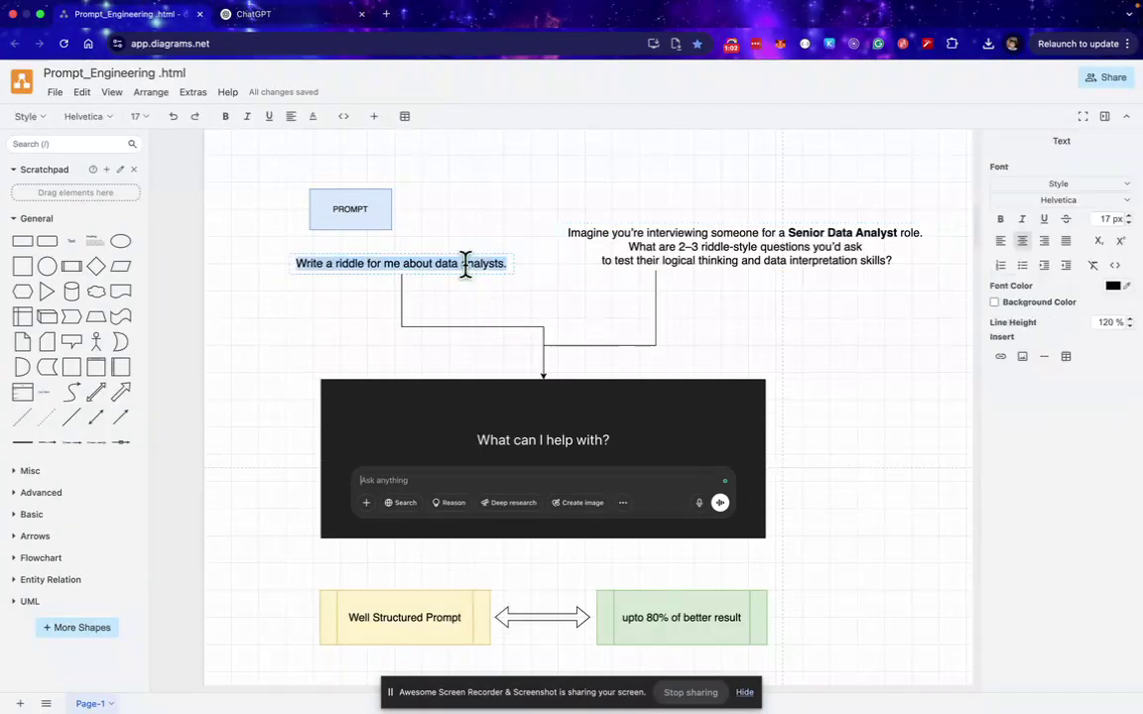
# Step: Paste the riddle prompt into ChatGPT, send it, and review the data analyst riddle reply
pyautogui.click(268, 16)
pyautogui.press('super+v')
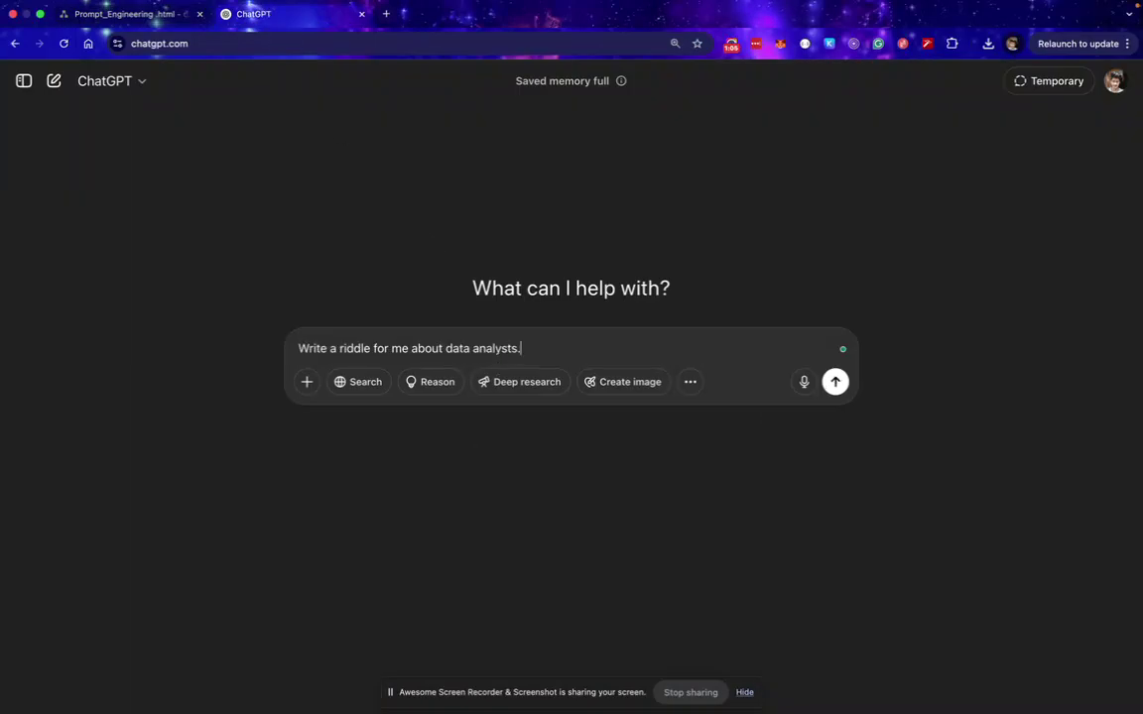
pyautogui.press('Return')
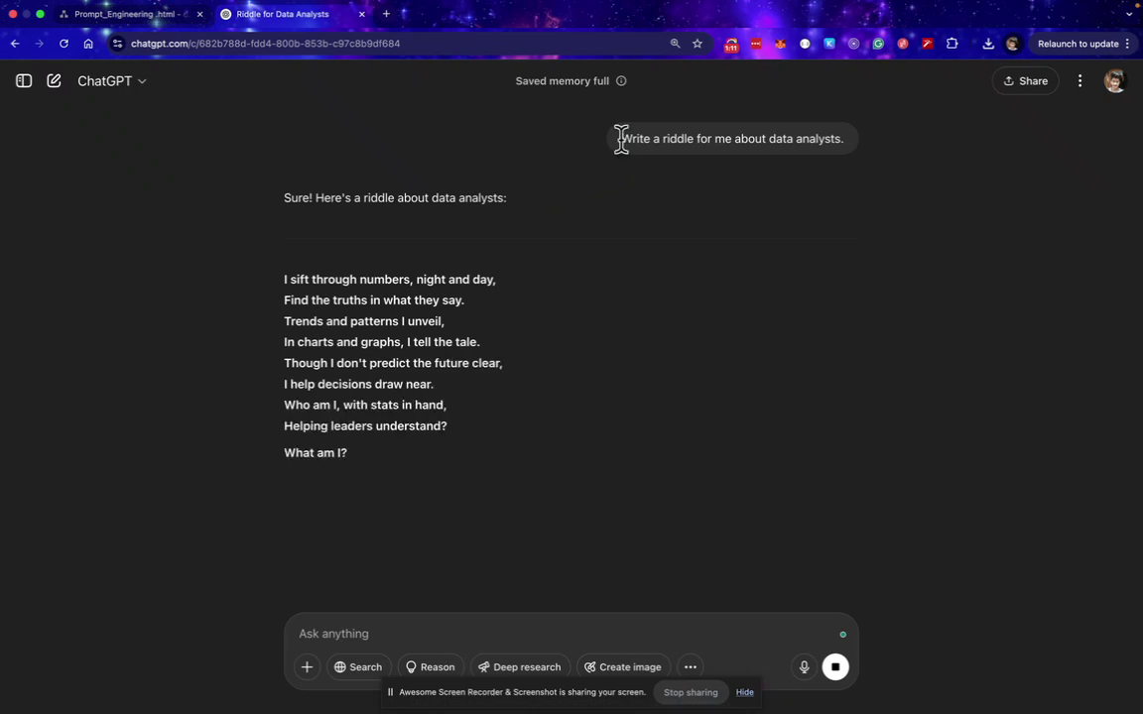
pyautogui.moveTo(625, 137); pyautogui.dragTo(855, 146)
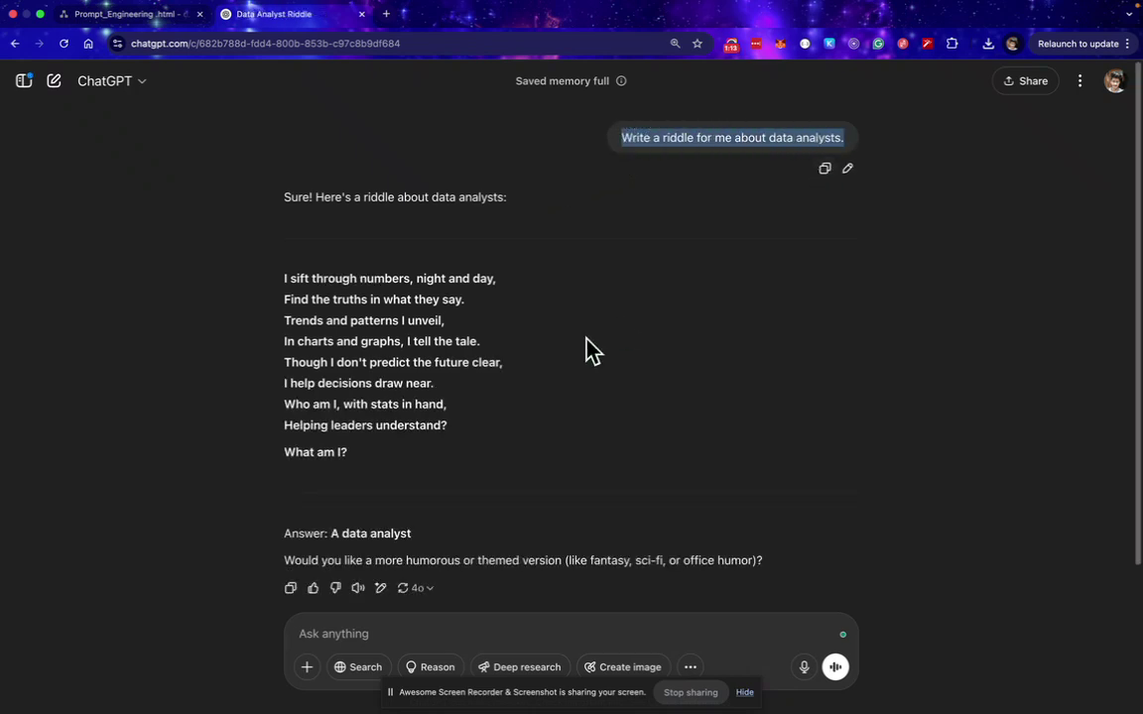
pyautogui.click(281, 275)
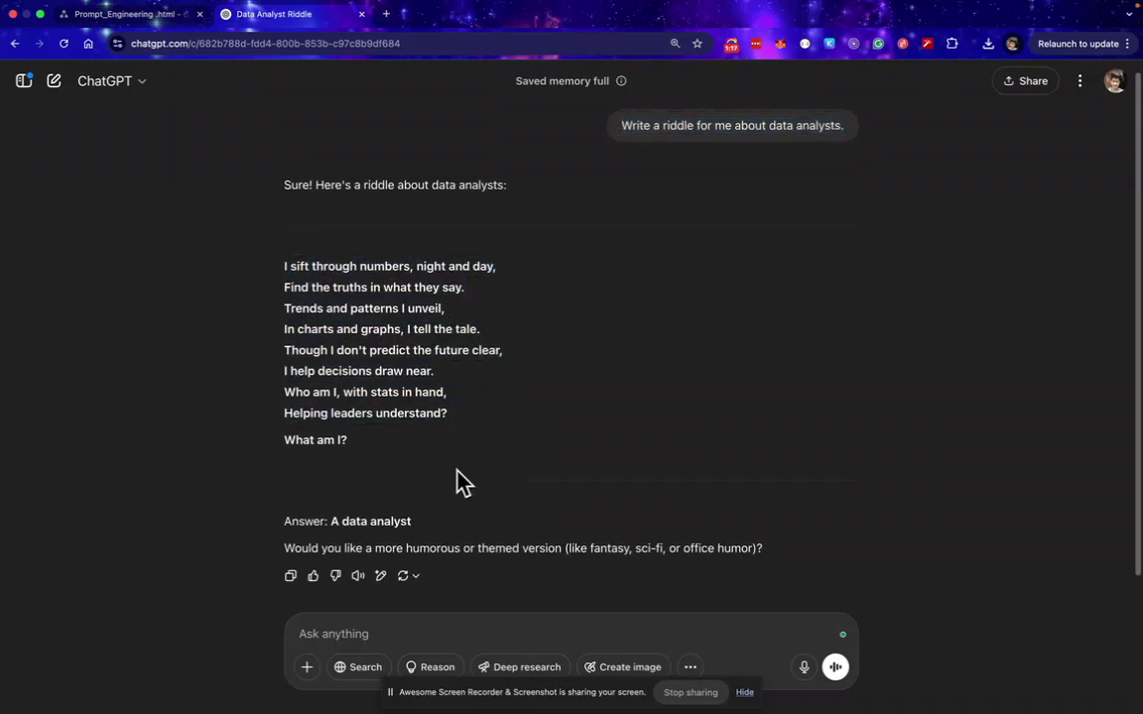
pyautogui.scroll(-1, 459, 479)
pyautogui.moveTo(305, 484); pyautogui.dragTo(523, 511)
pyautogui.click(524, 511)
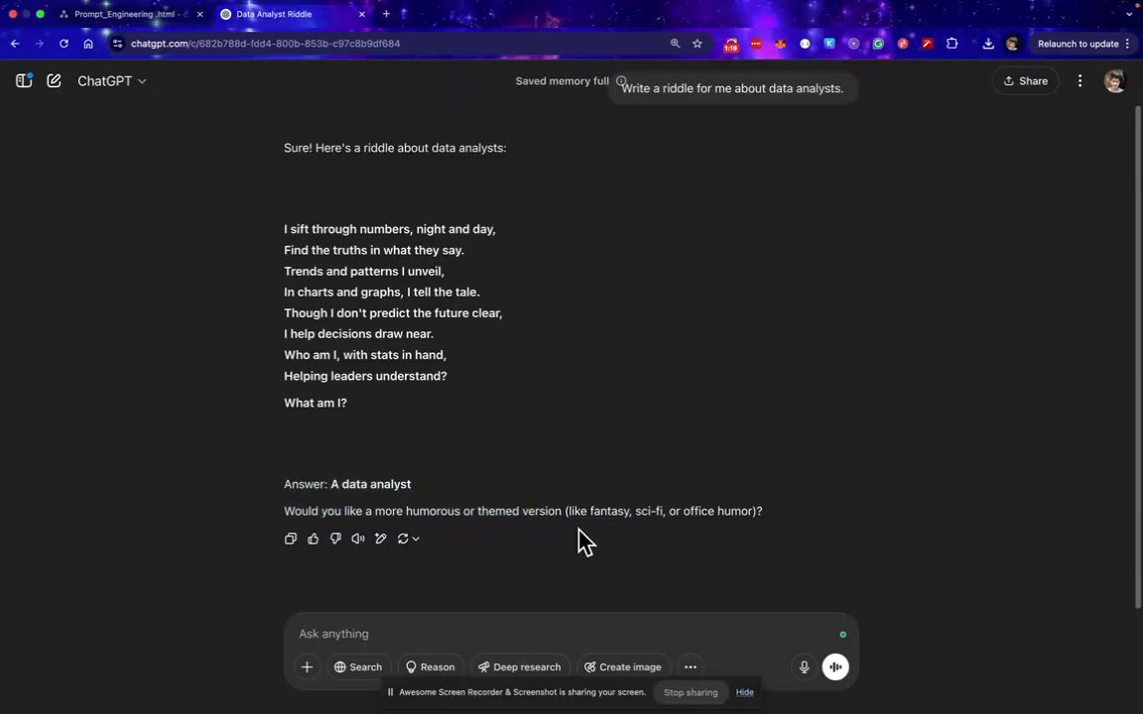
# Step: Grab the Senior Data Analyst interview prompt text from the diagram for ChatGPT
pyautogui.click(146, 19)
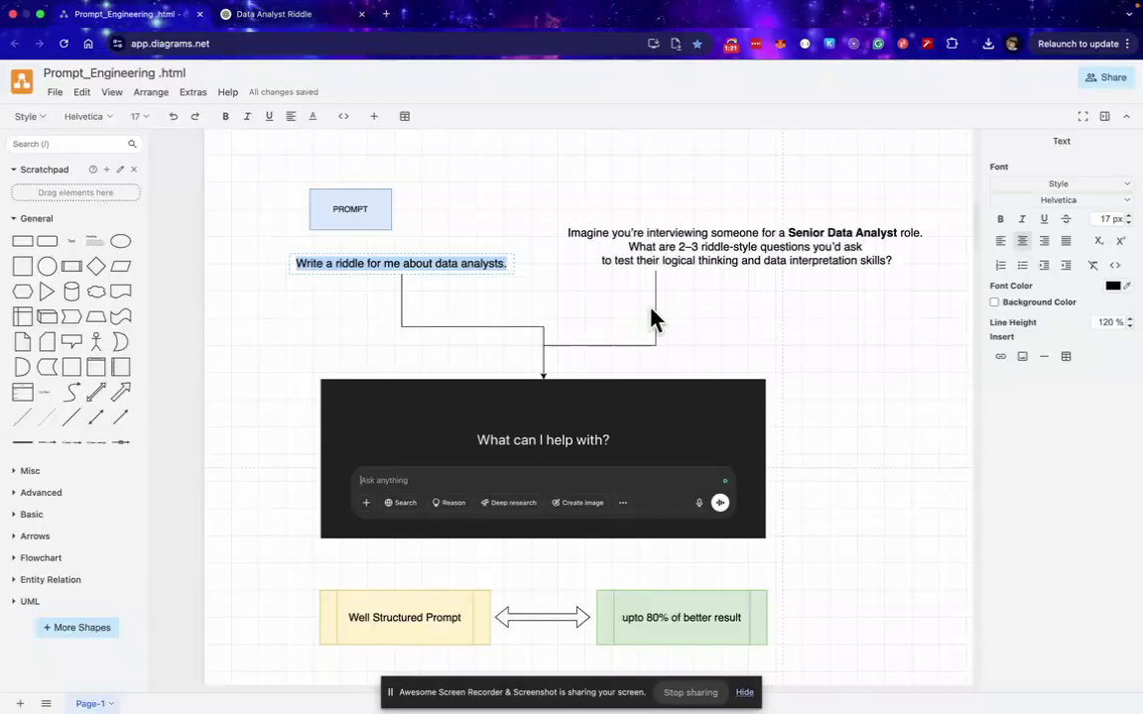
pyautogui.doubleClick(683, 243)
pyautogui.press('super+c')
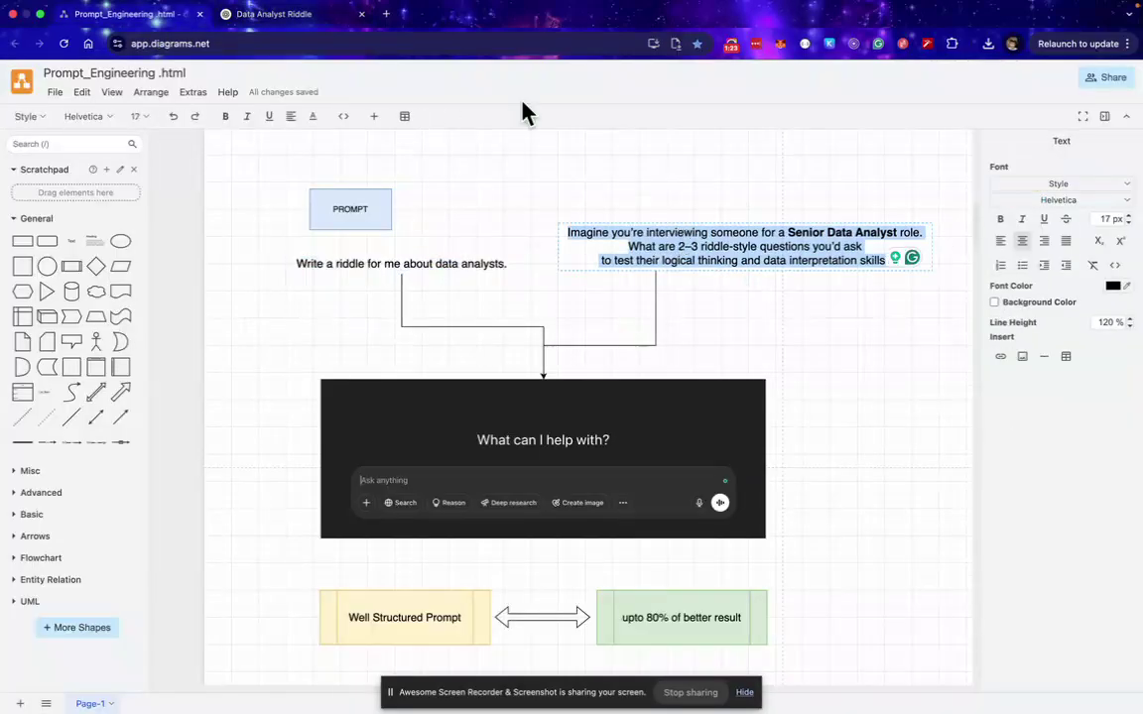
pyautogui.click(260, 20)
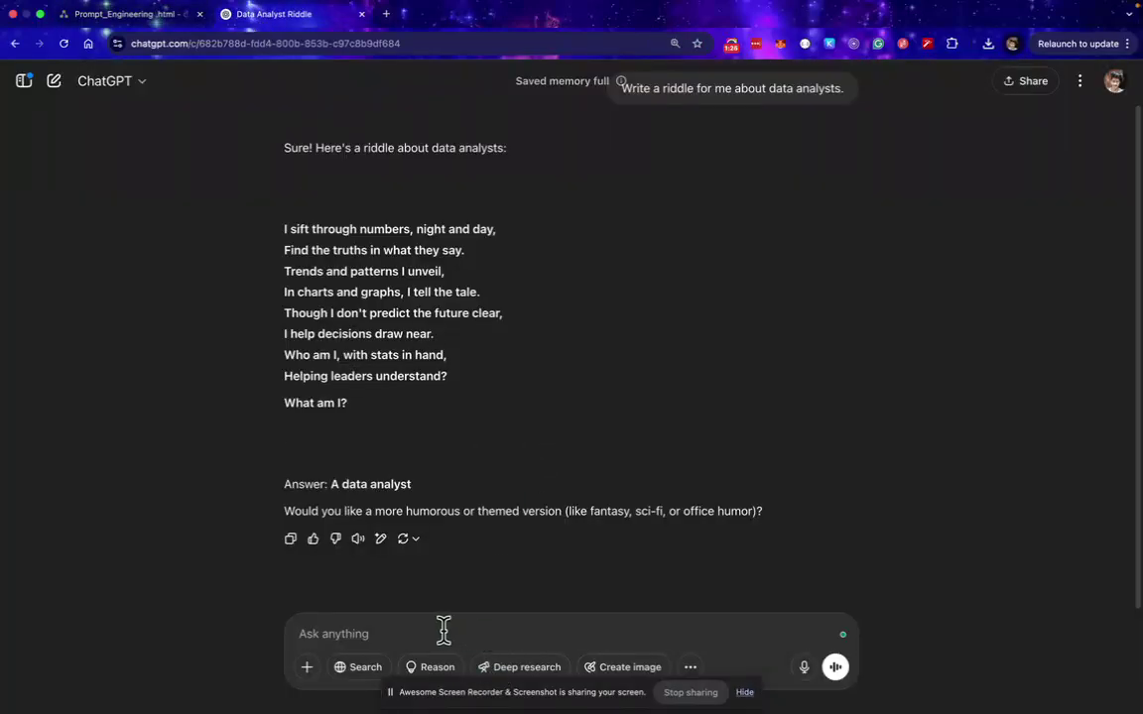
pyautogui.press('super+v')
pyautogui.press('Return')
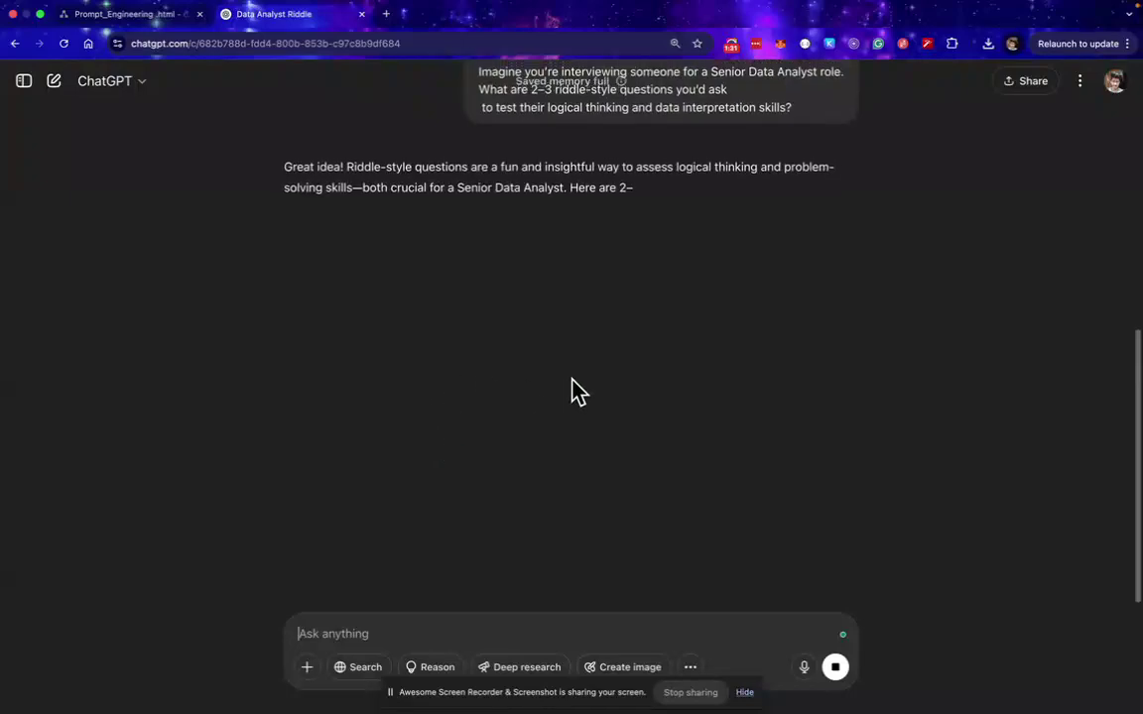
pyautogui.scroll(2, 573, 390)
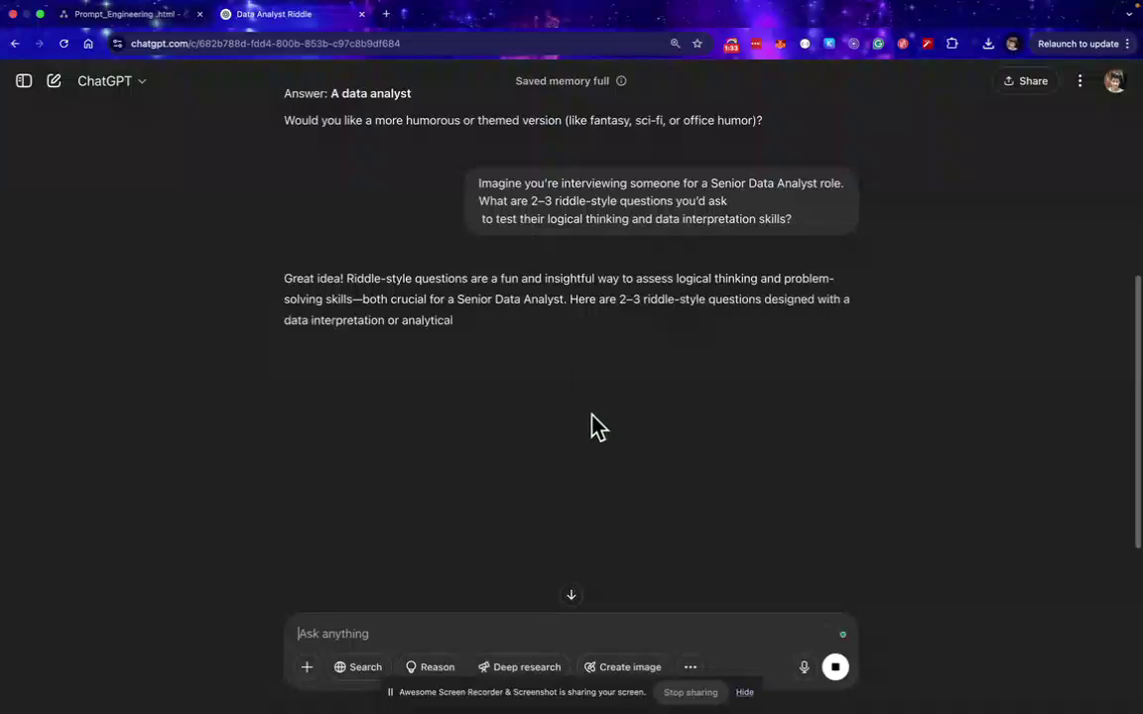
pyautogui.moveTo(481, 185); pyautogui.dragTo(824, 232)
pyautogui.click(567, 219)
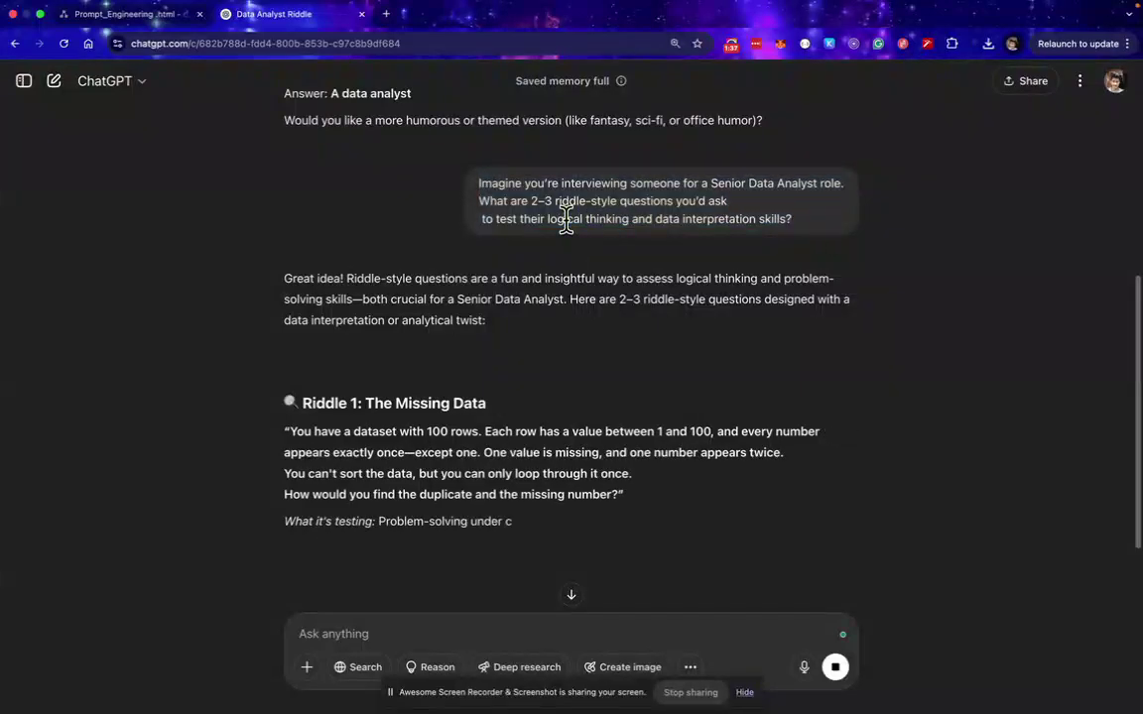
pyautogui.moveTo(498, 184); pyautogui.dragTo(825, 183)
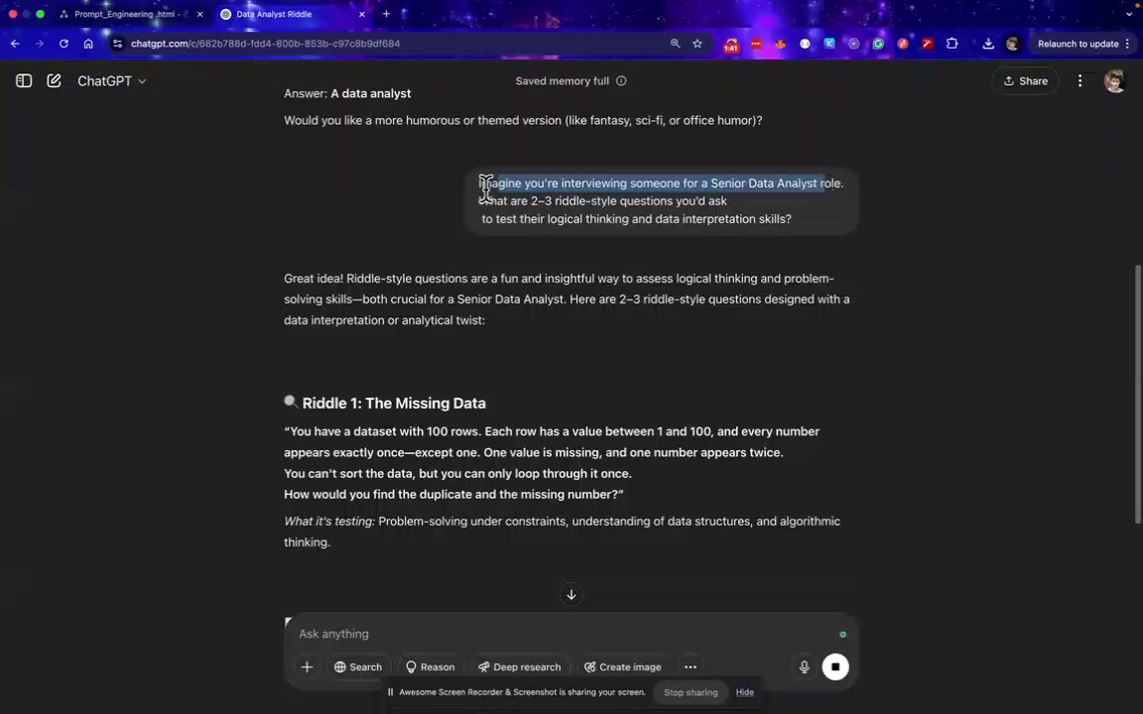
pyautogui.moveTo(487, 200); pyautogui.dragTo(745, 215)
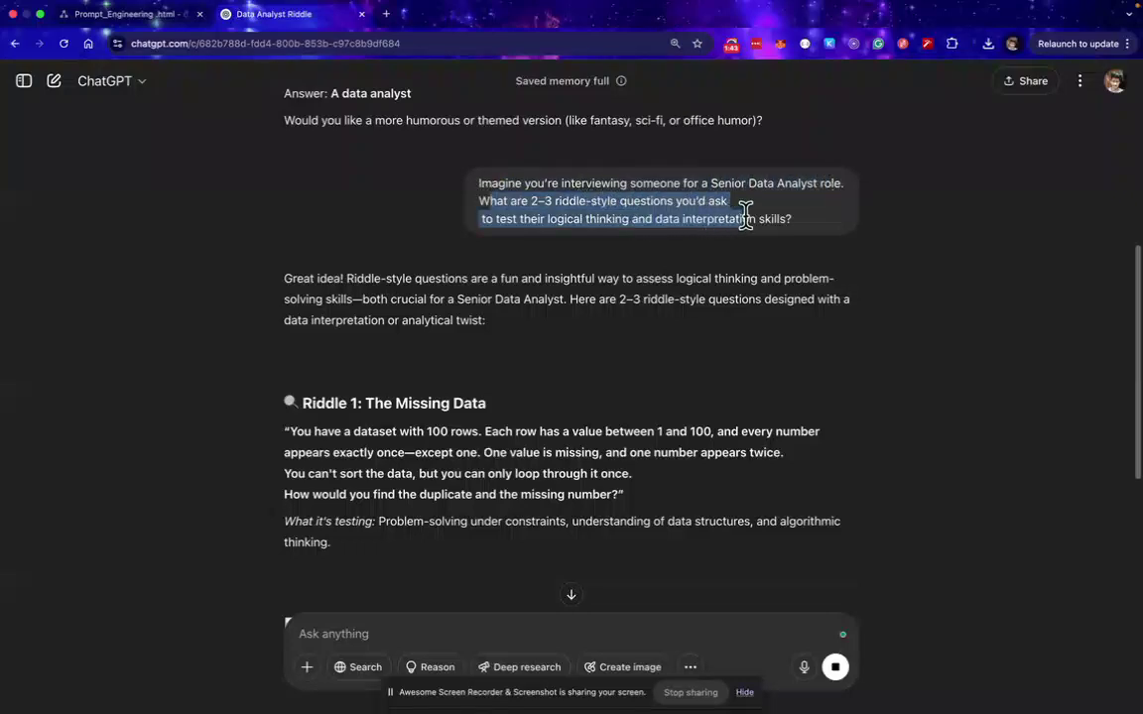
pyautogui.moveTo(496, 219); pyautogui.dragTo(629, 219)
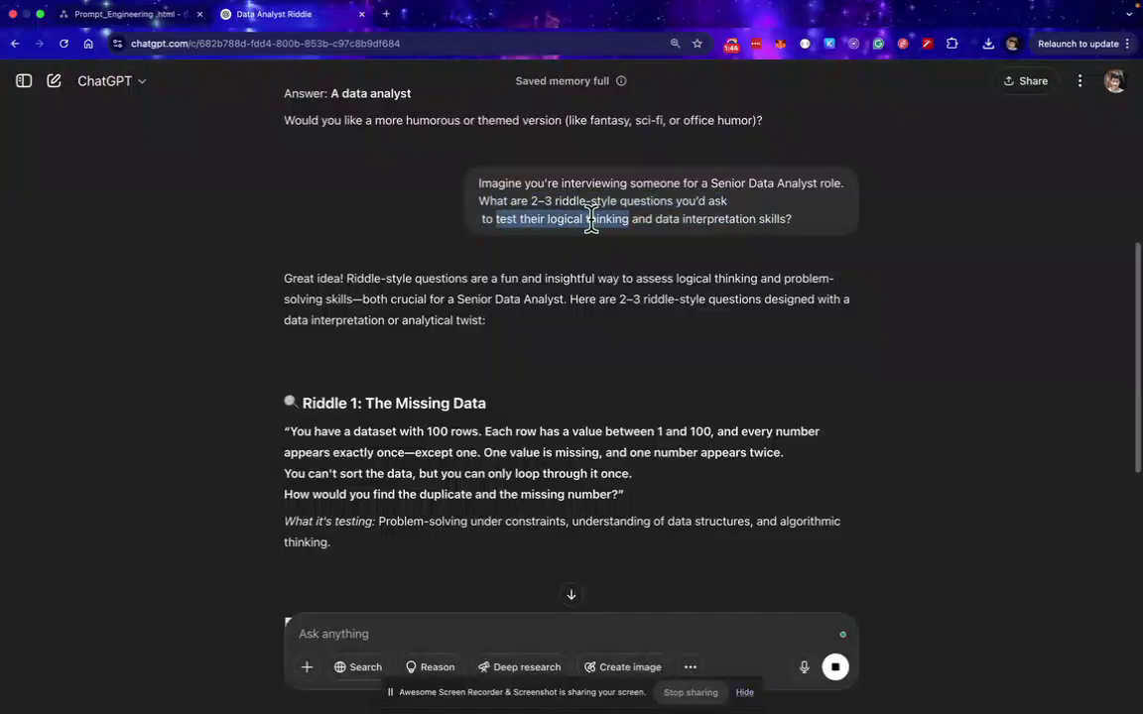
pyautogui.click(663, 222)
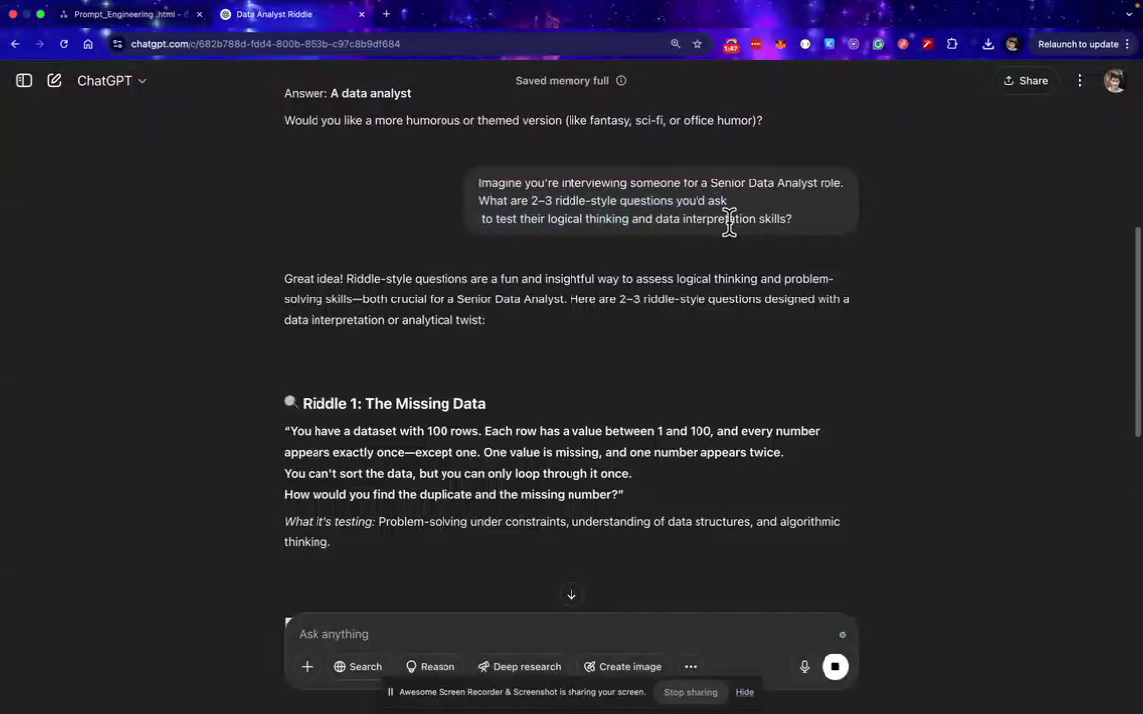
pyautogui.scroll(-3, 437, 349)
pyautogui.moveTo(302, 266); pyautogui.dragTo(517, 270)
pyautogui.scroll(-2, 508, 280)
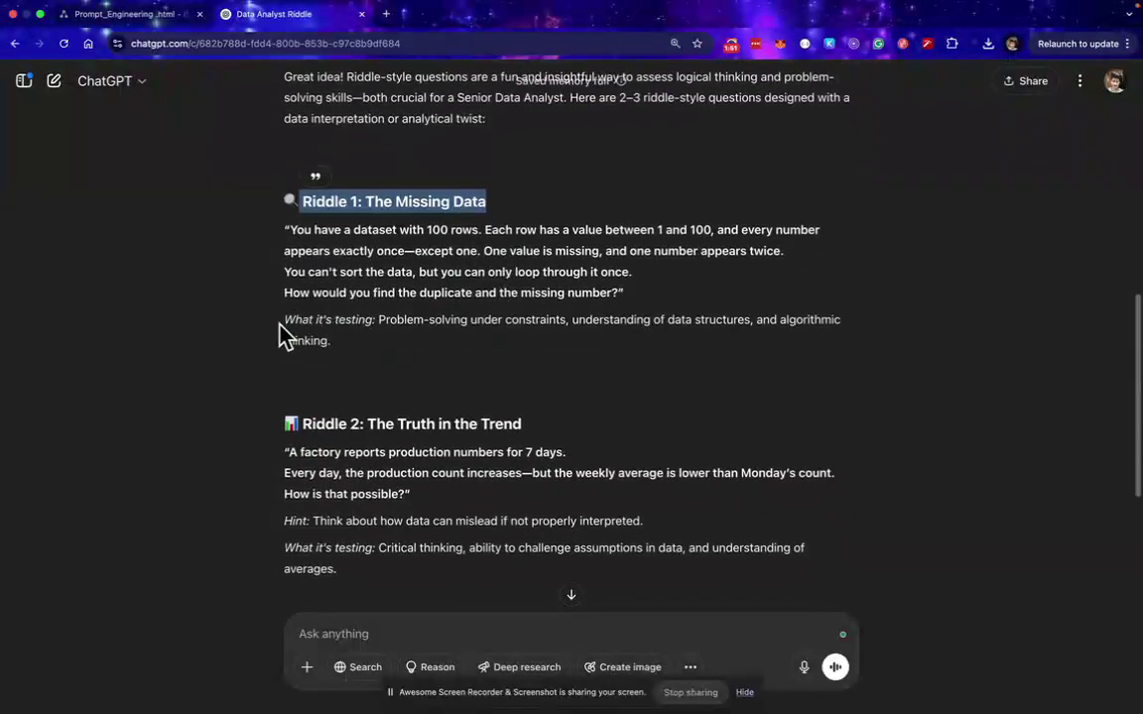
pyautogui.moveTo(284, 228); pyautogui.dragTo(613, 294)
pyautogui.click(367, 347)
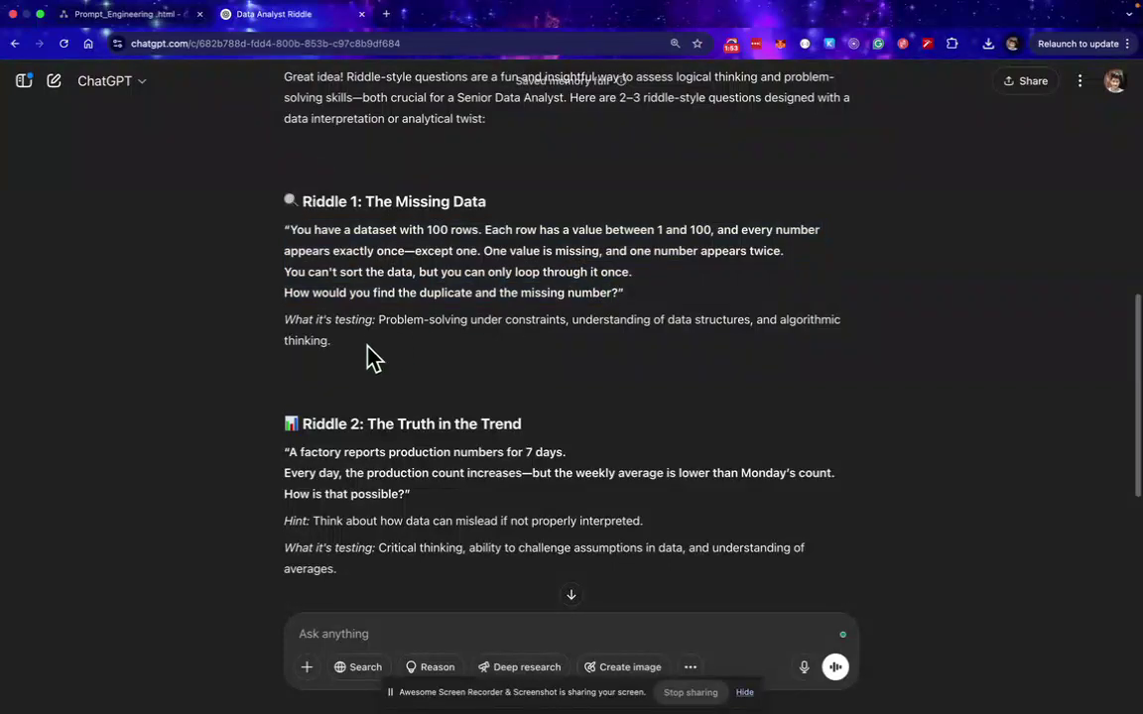
pyautogui.moveTo(270, 326); pyautogui.dragTo(474, 328)
pyautogui.click(403, 328)
pyautogui.moveTo(584, 319); pyautogui.dragTo(731, 322)
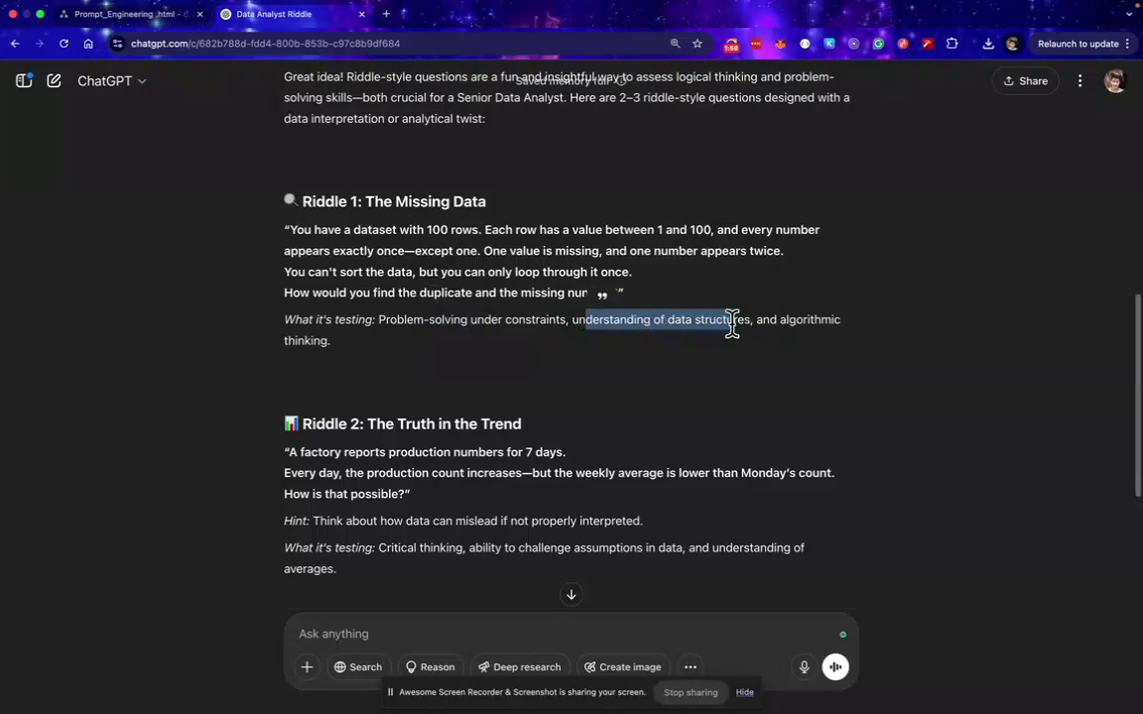
pyautogui.scroll(-4, 314, 358)
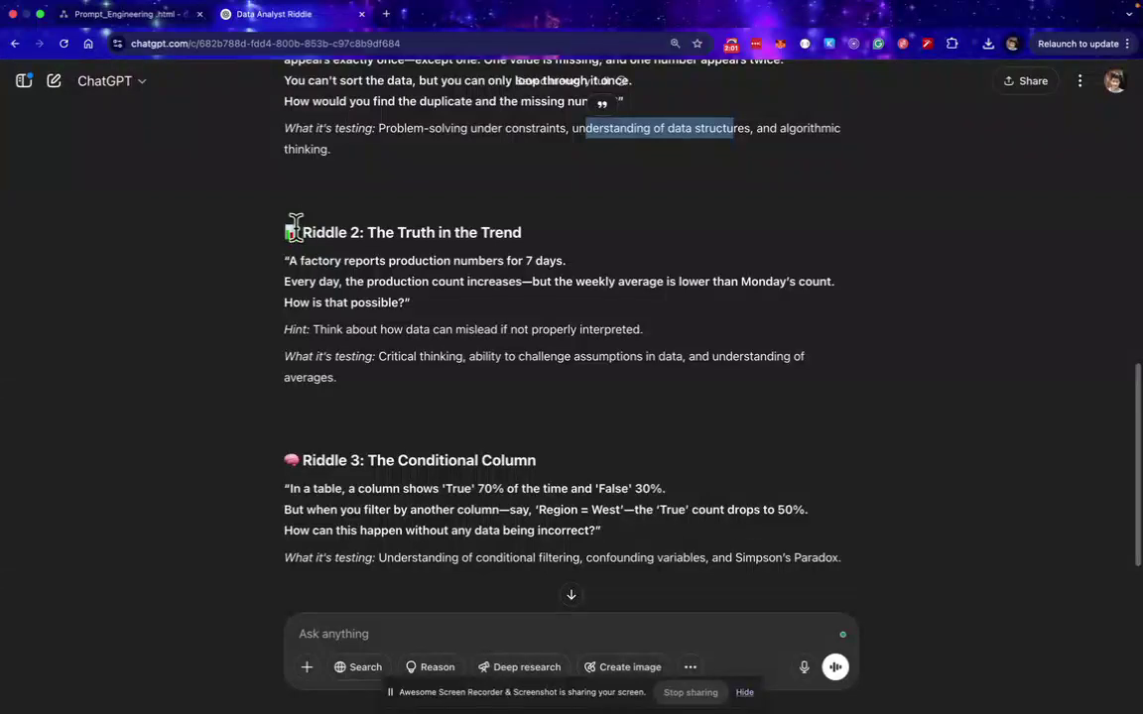
pyautogui.click(296, 224)
pyautogui.moveTo(286, 263); pyautogui.dragTo(433, 288)
pyautogui.click(355, 322)
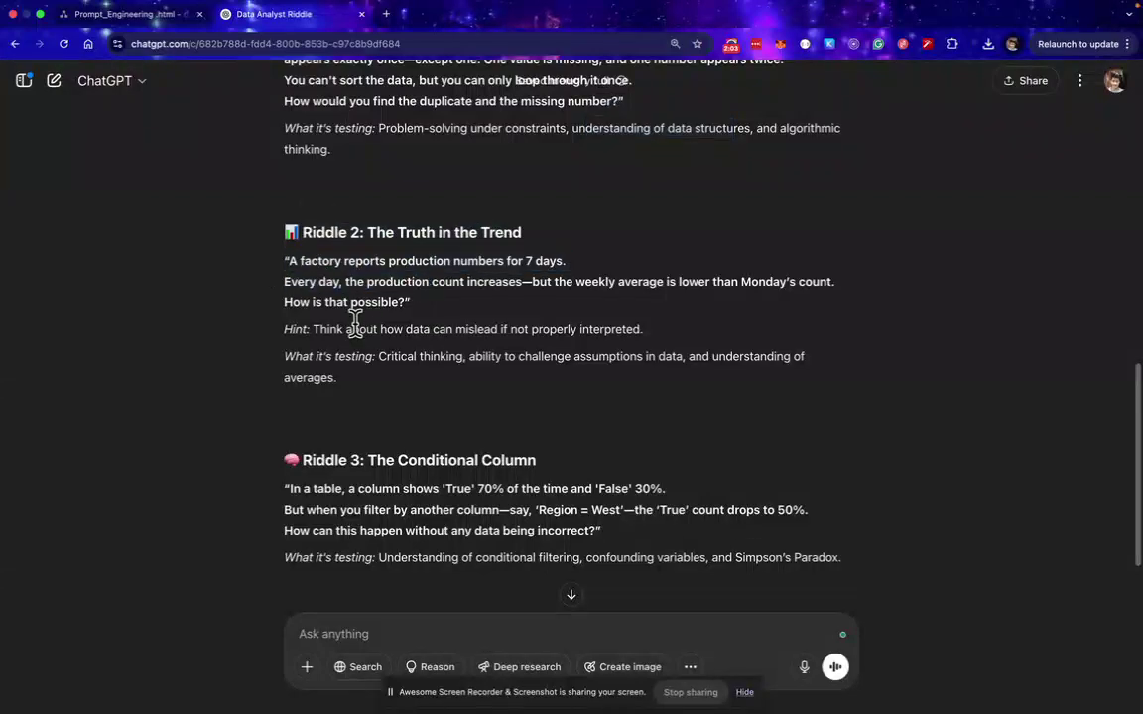
pyautogui.moveTo(303, 330); pyautogui.dragTo(544, 331)
pyautogui.click(329, 379)
pyautogui.moveTo(280, 358); pyautogui.dragTo(535, 403)
pyautogui.scroll(-2, 380, 401)
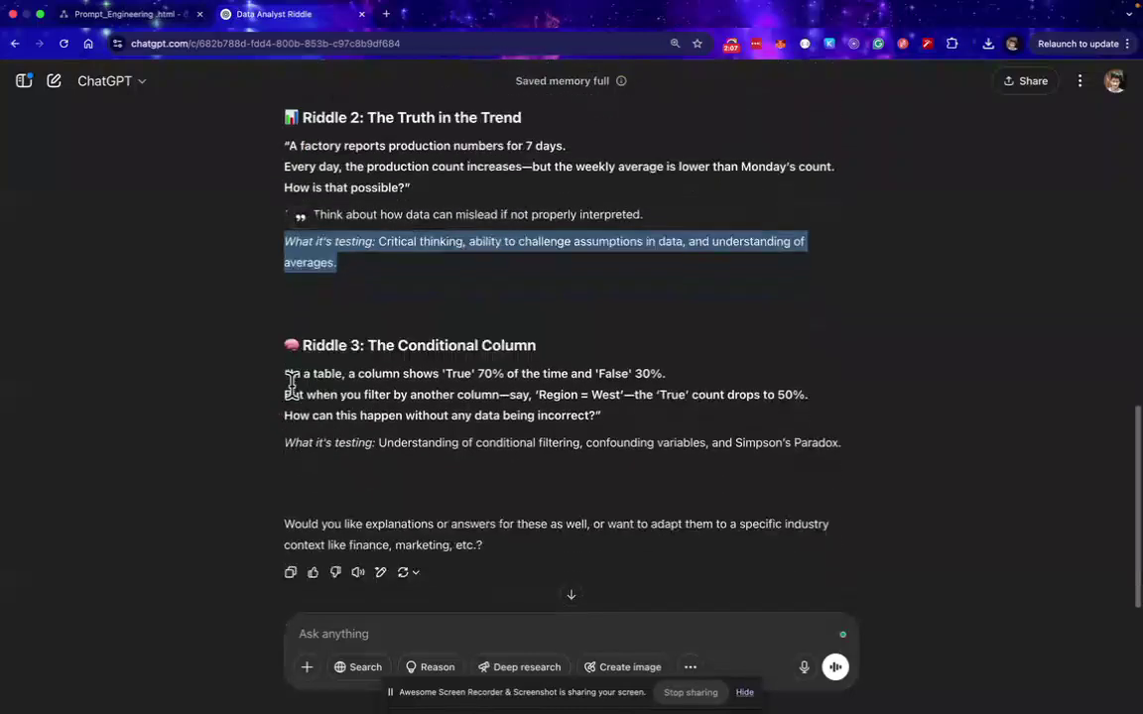
pyautogui.moveTo(298, 344); pyautogui.dragTo(516, 393)
pyautogui.click(377, 417)
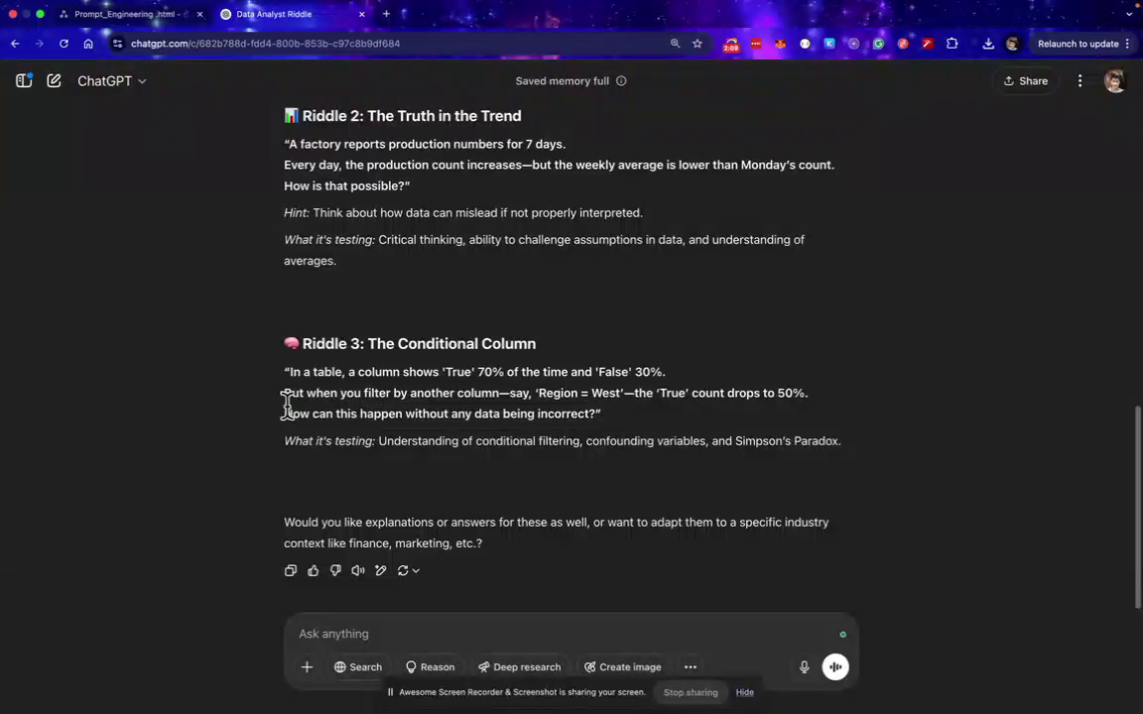
pyautogui.moveTo(283, 372); pyautogui.dragTo(510, 395)
pyautogui.click(514, 397)
pyautogui.moveTo(303, 442); pyautogui.dragTo(859, 460)
pyautogui.scroll(8, 549, 427)
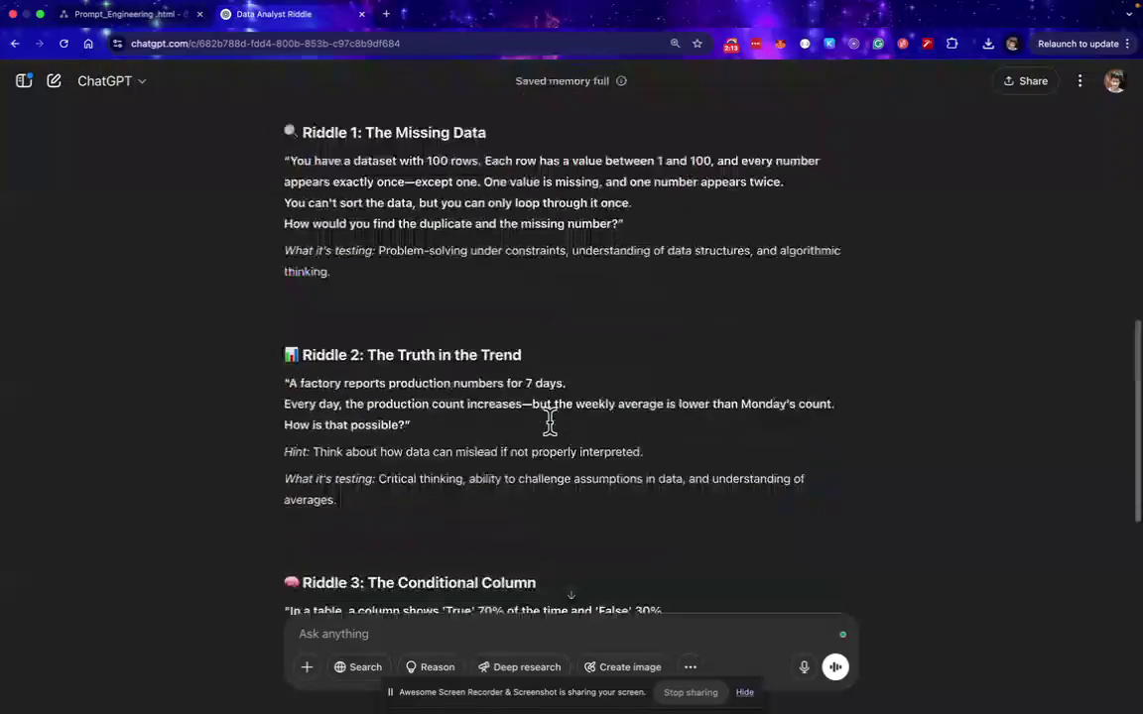
pyautogui.scroll(-8, 554, 437)
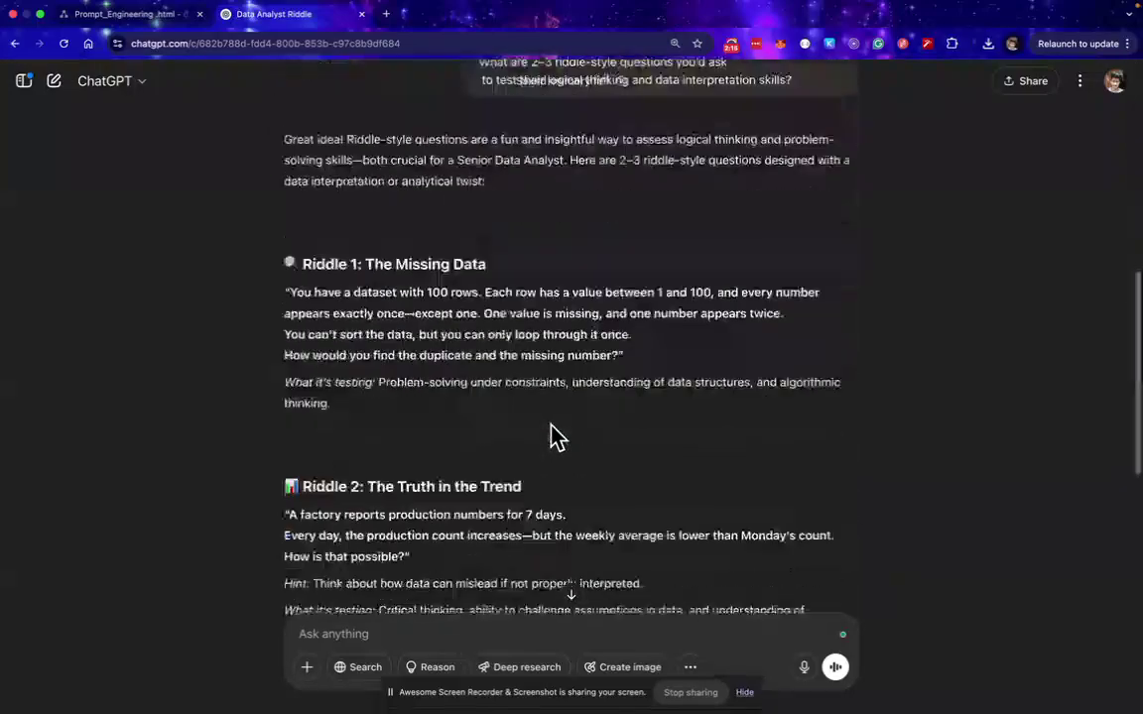
pyautogui.scroll(3, 554, 437)
pyautogui.scroll(3, 554, 437)
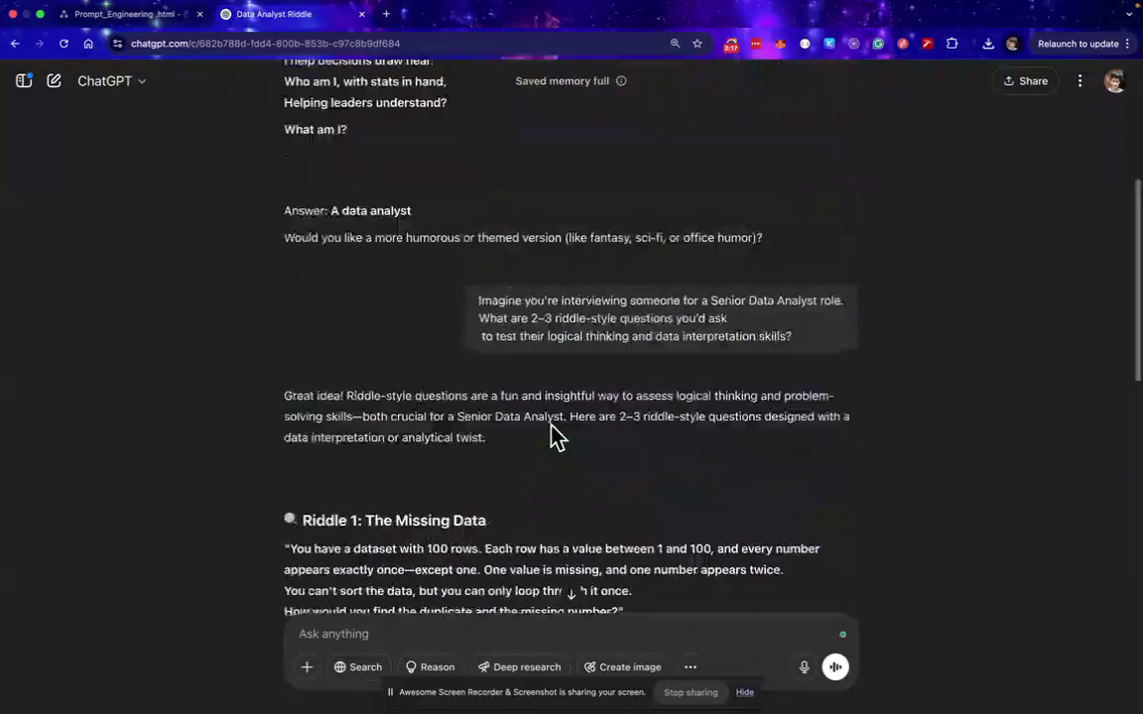
pyautogui.scroll(3, 581, 396)
pyautogui.scroll(1, 582, 396)
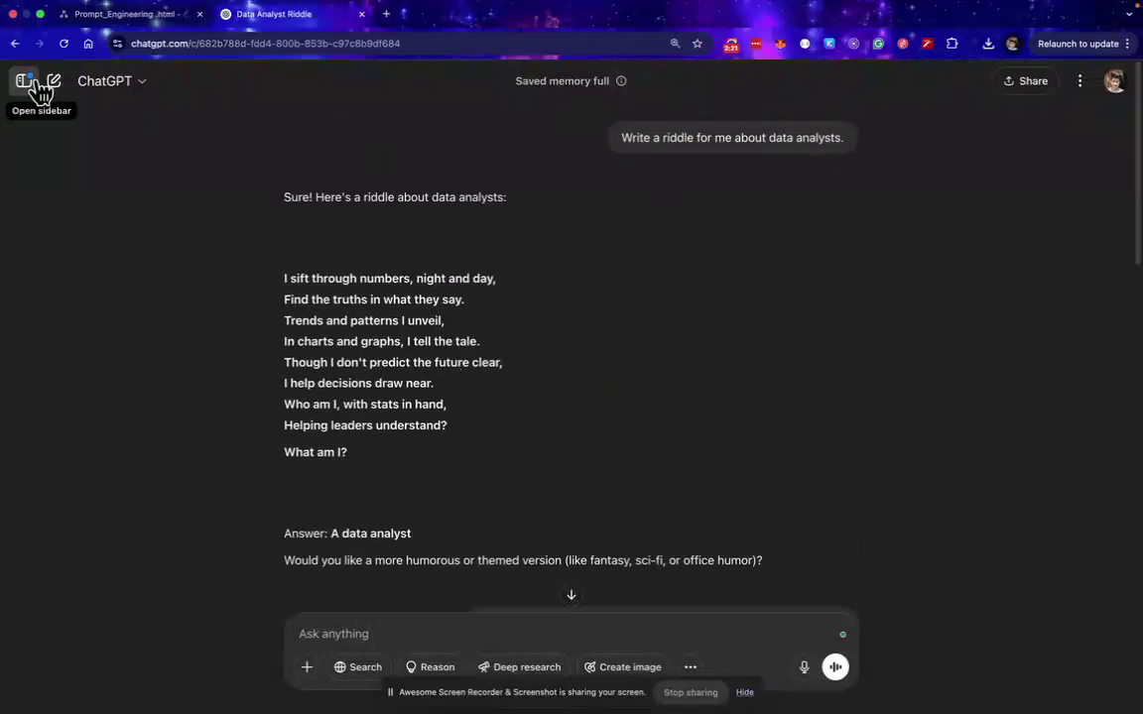
# Step: In the Prompt_Engineering tab, scroll to the Elements of Prompt cycle image and select it
pyautogui.click(119, 16)
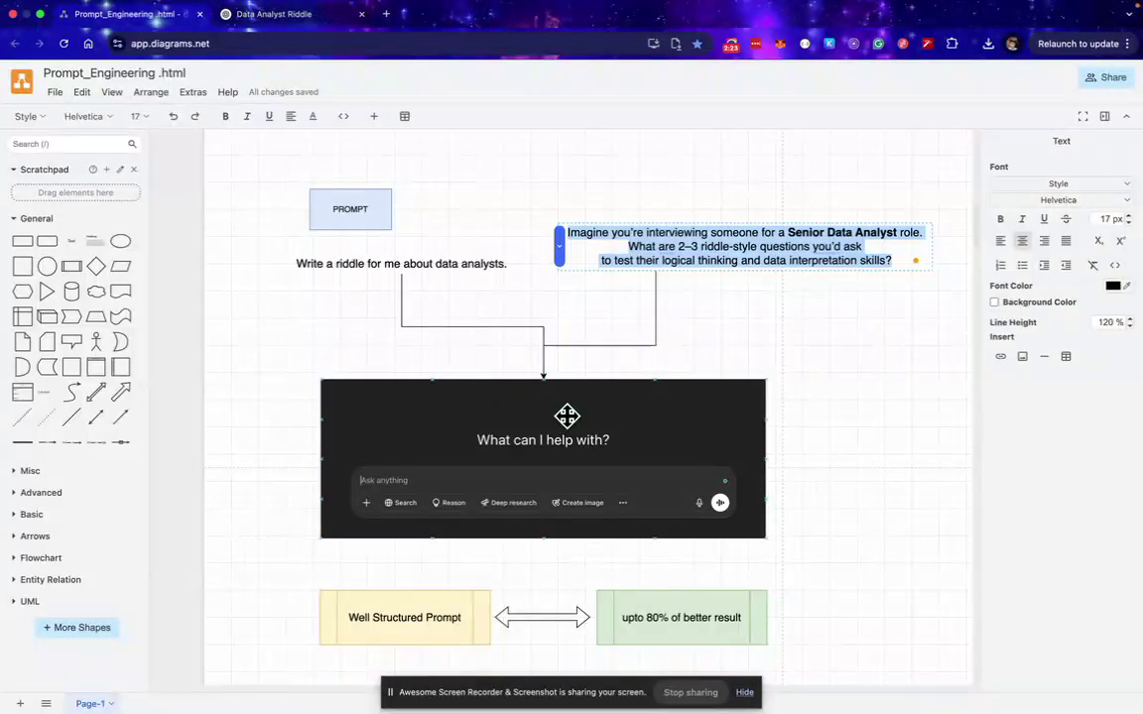
pyautogui.scroll(-5, 567, 417)
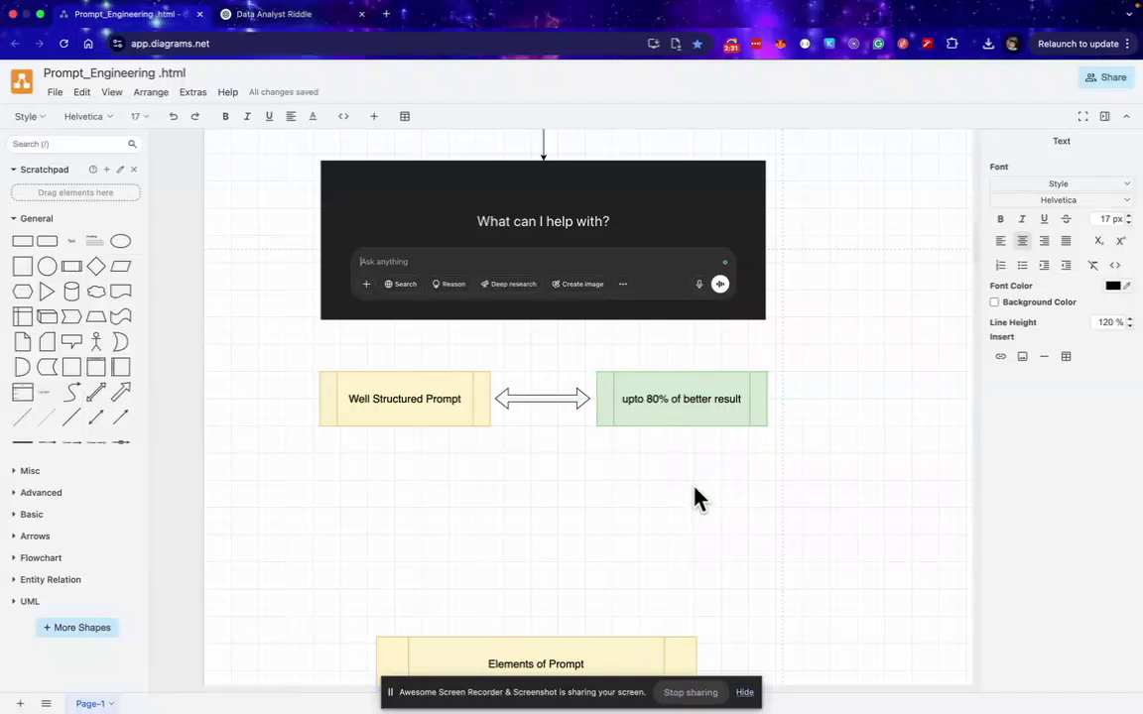
pyautogui.scroll(-5, 664, 509)
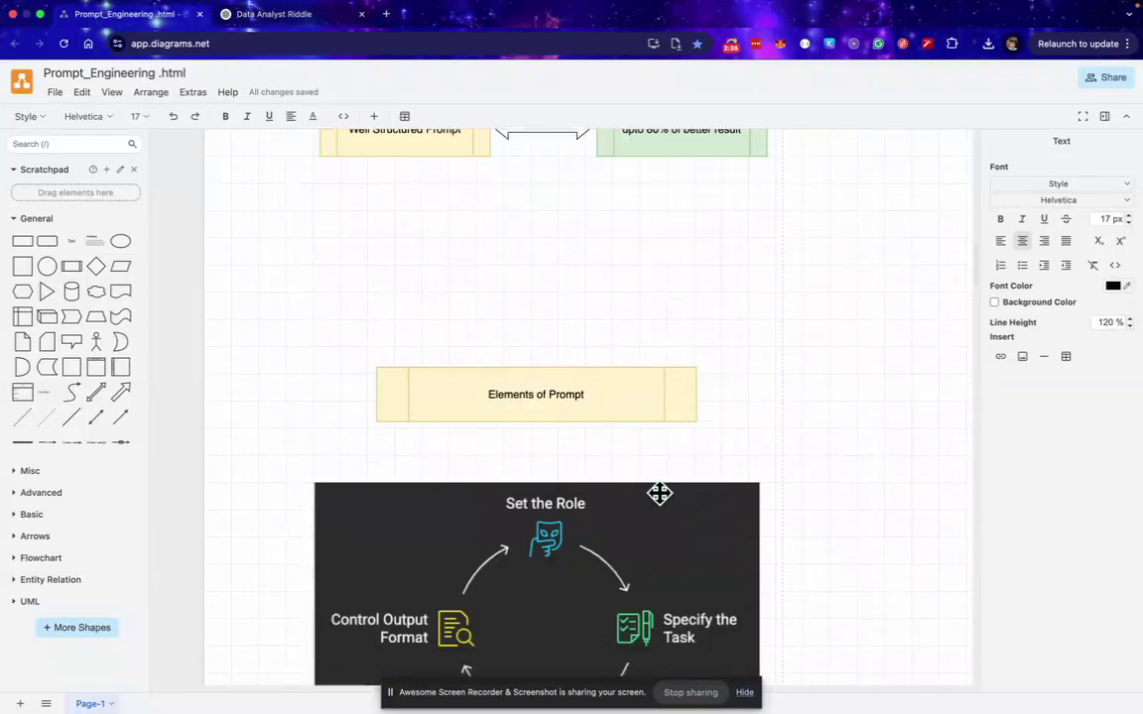
pyautogui.scroll(-2, 660, 493)
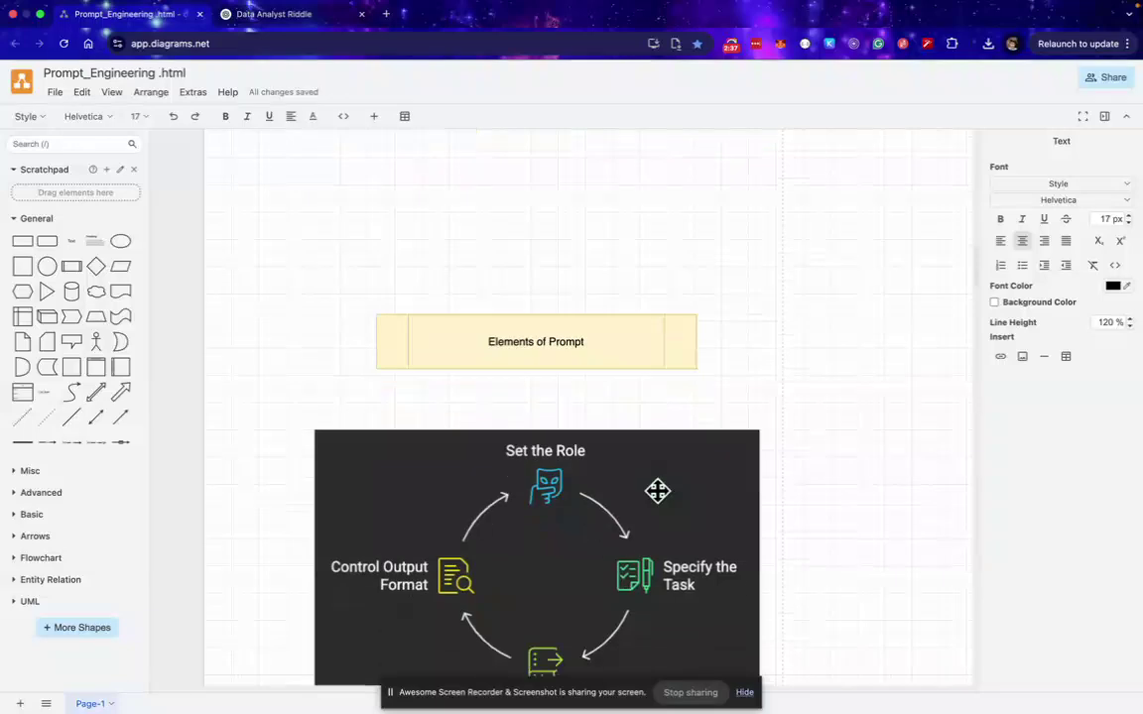
pyautogui.scroll(-4, 657, 490)
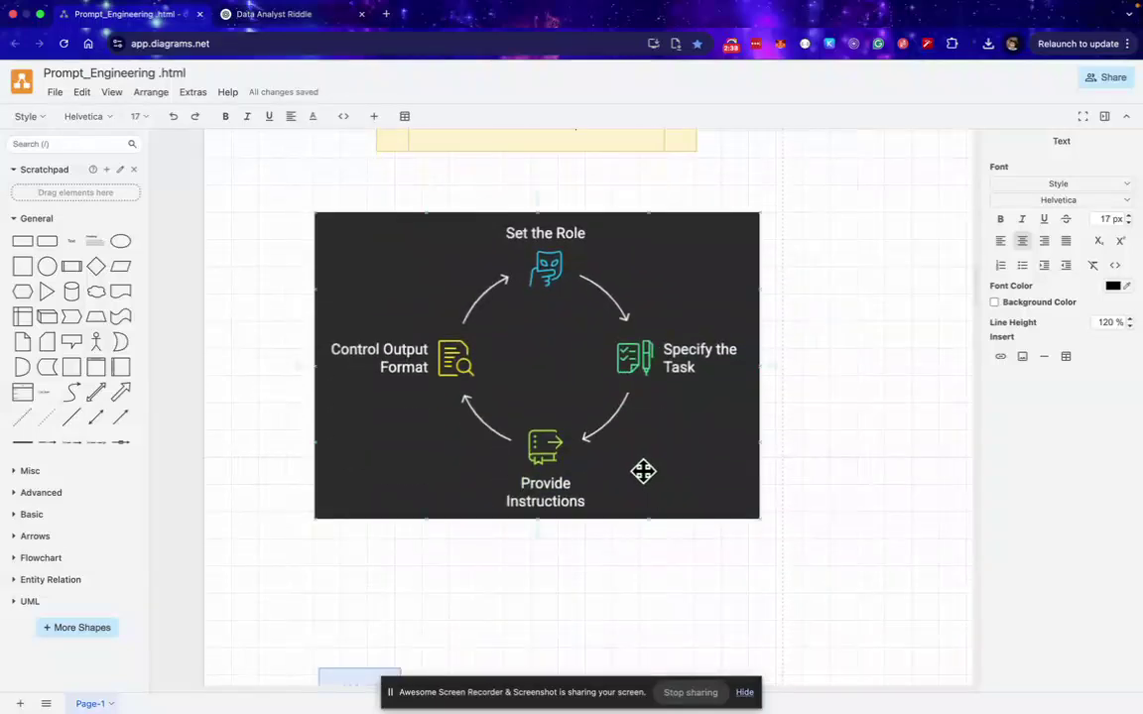
pyautogui.click(558, 227)
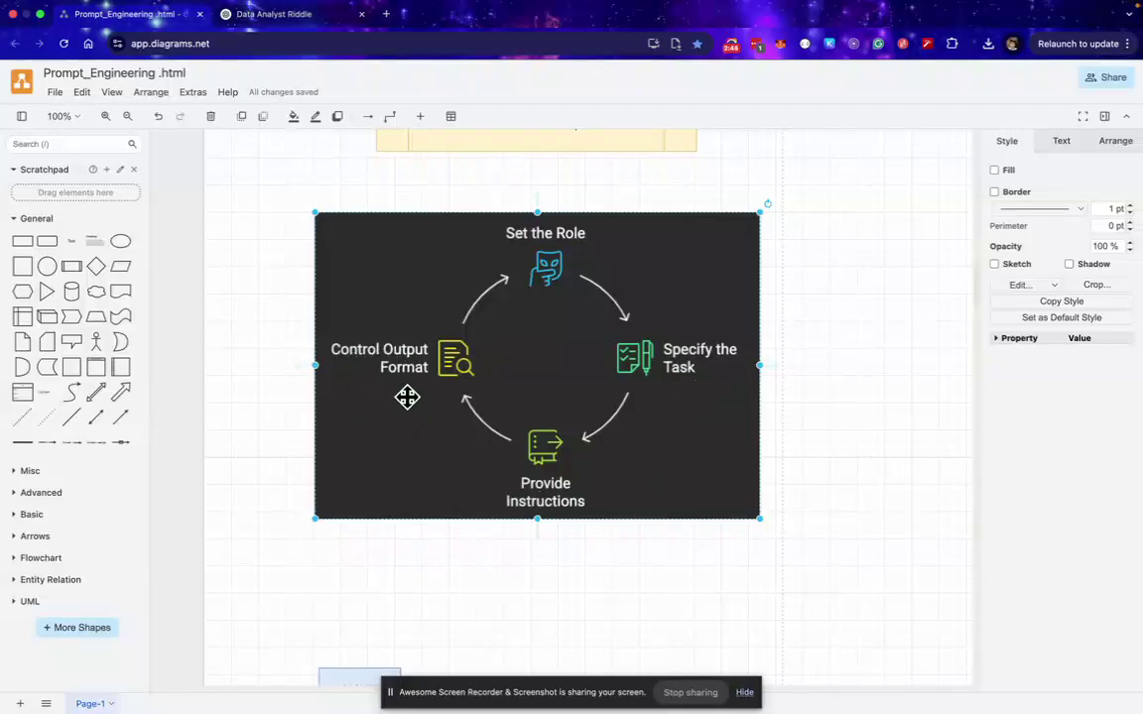
pyautogui.scroll(-4, 408, 399)
pyautogui.scroll(-1, 415, 415)
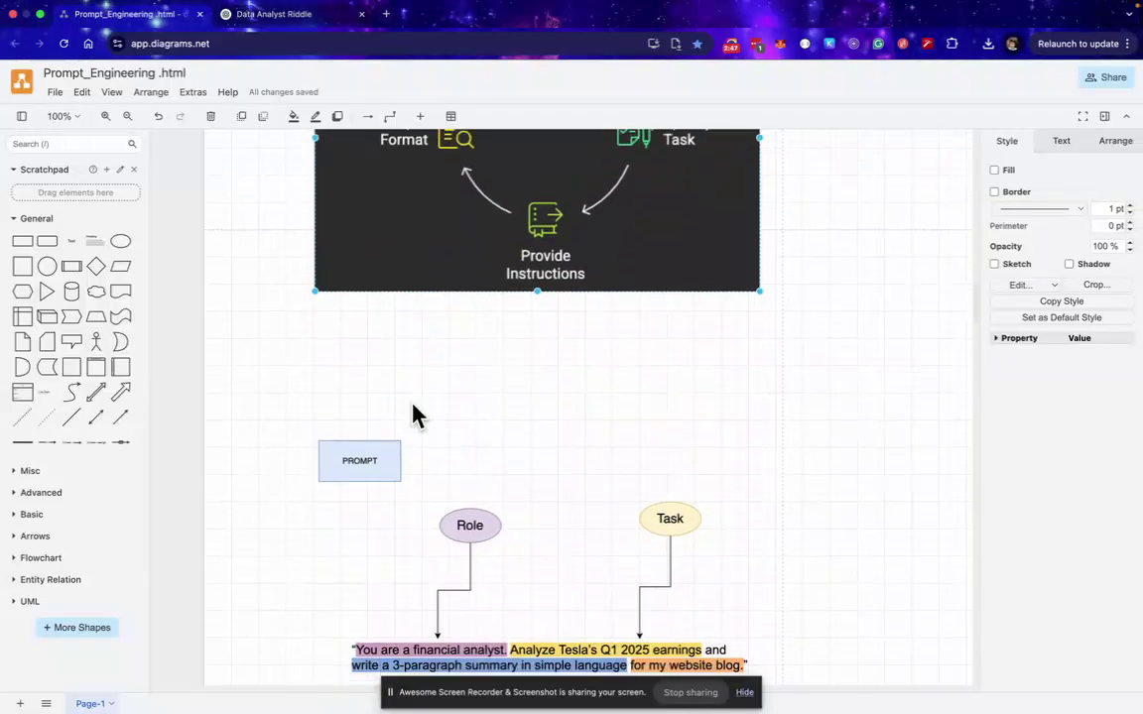
pyautogui.scroll(-5, 414, 414)
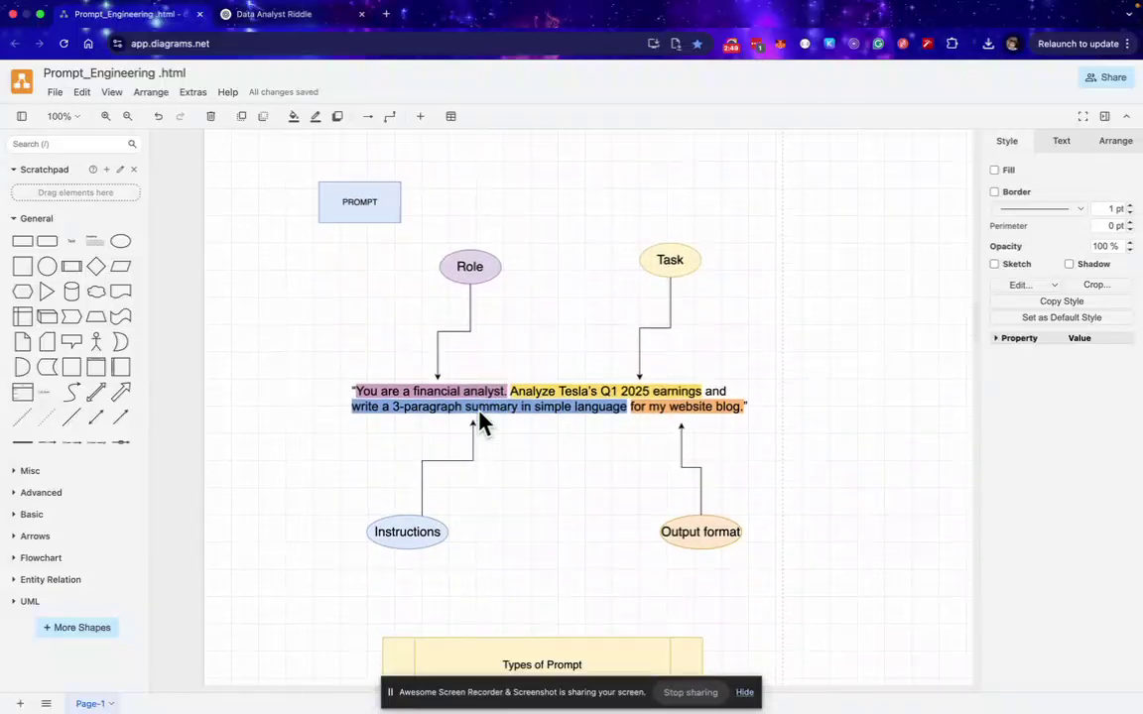
pyautogui.doubleClick(439, 398)
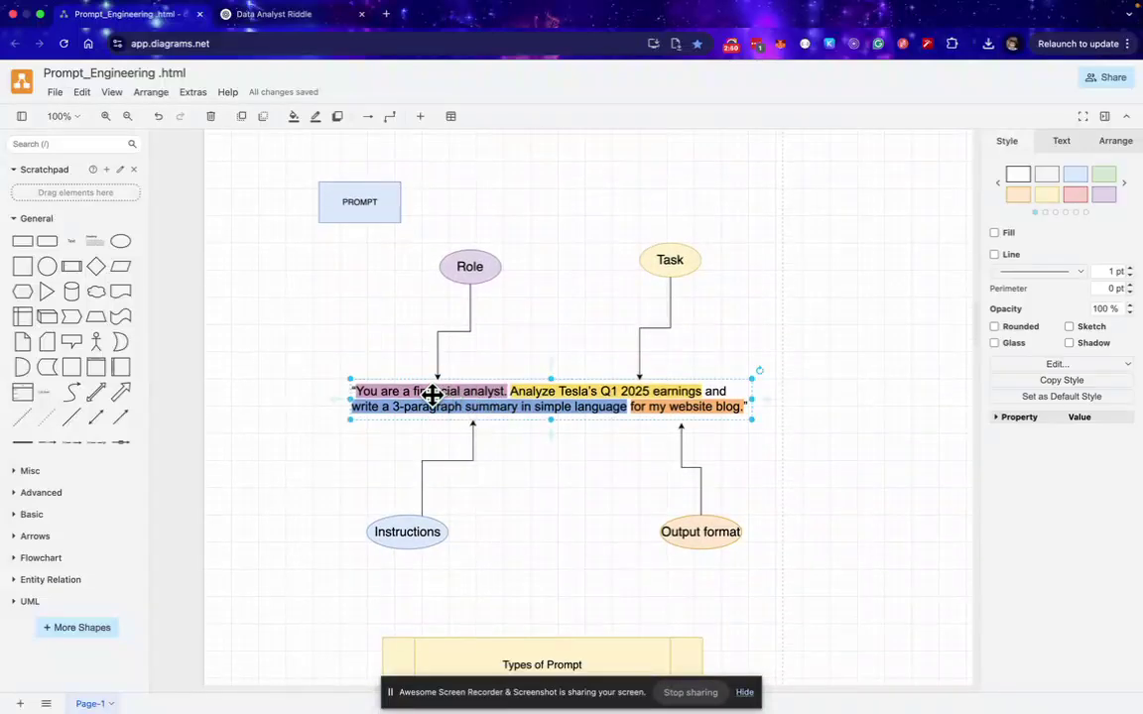
pyautogui.click(501, 474)
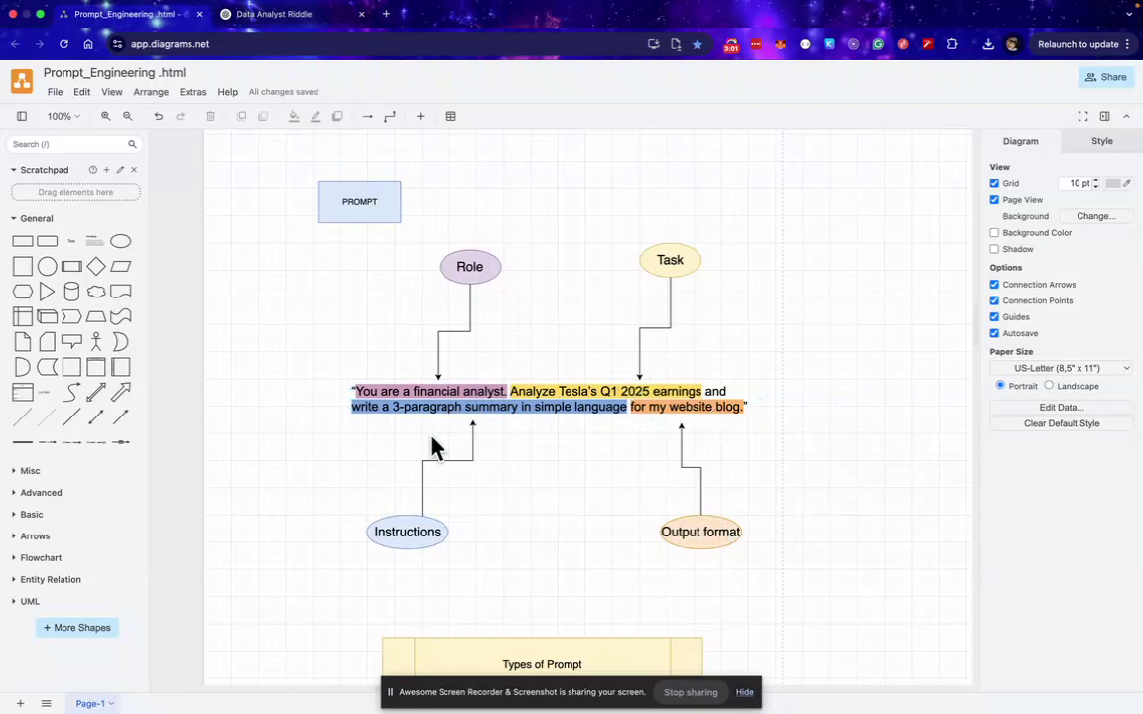
pyautogui.doubleClick(402, 390)
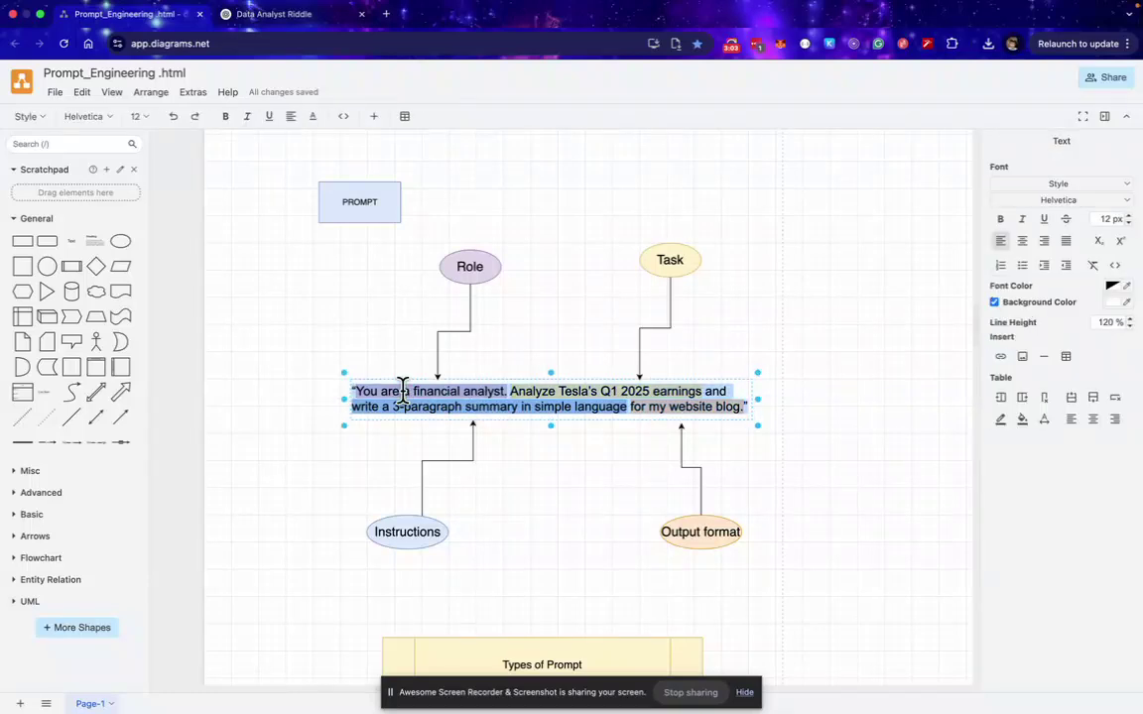
pyautogui.click(389, 391)
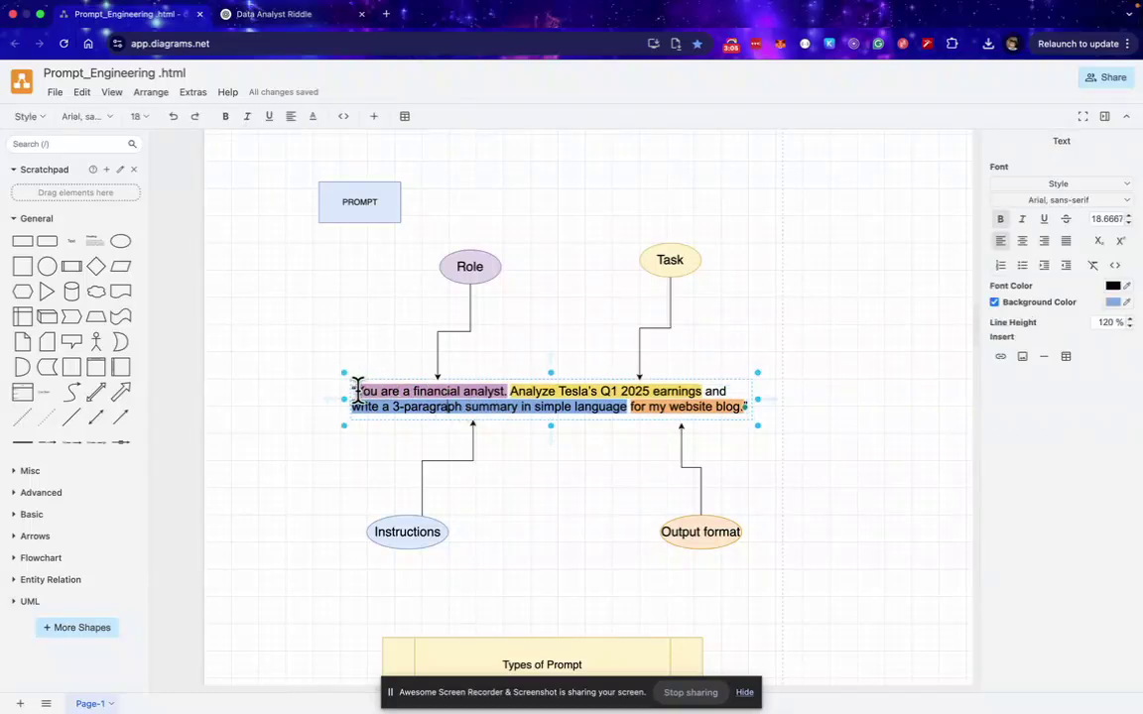
pyautogui.click(441, 389)
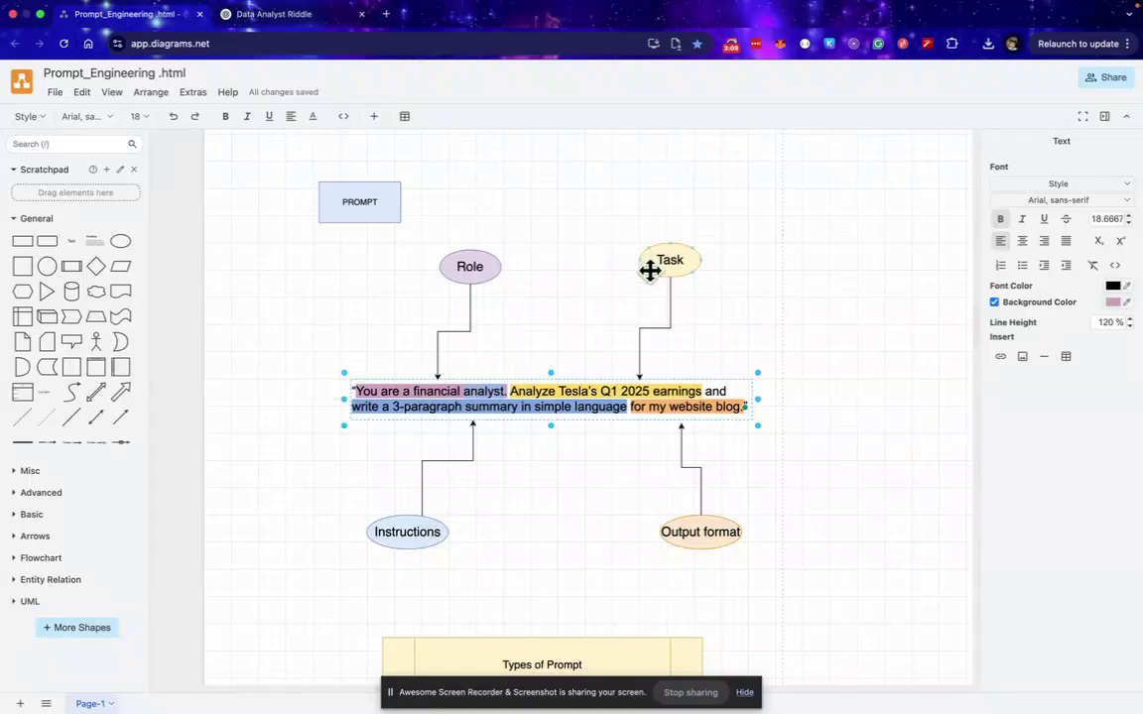
pyautogui.click(563, 397)
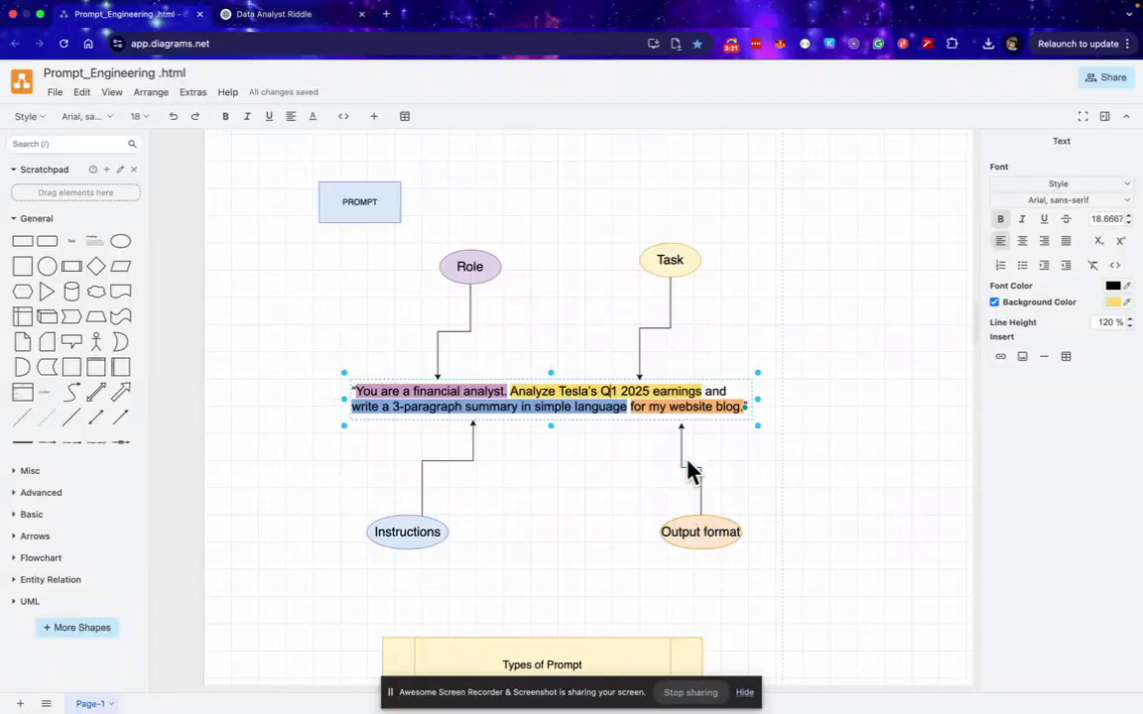
pyautogui.click(668, 407)
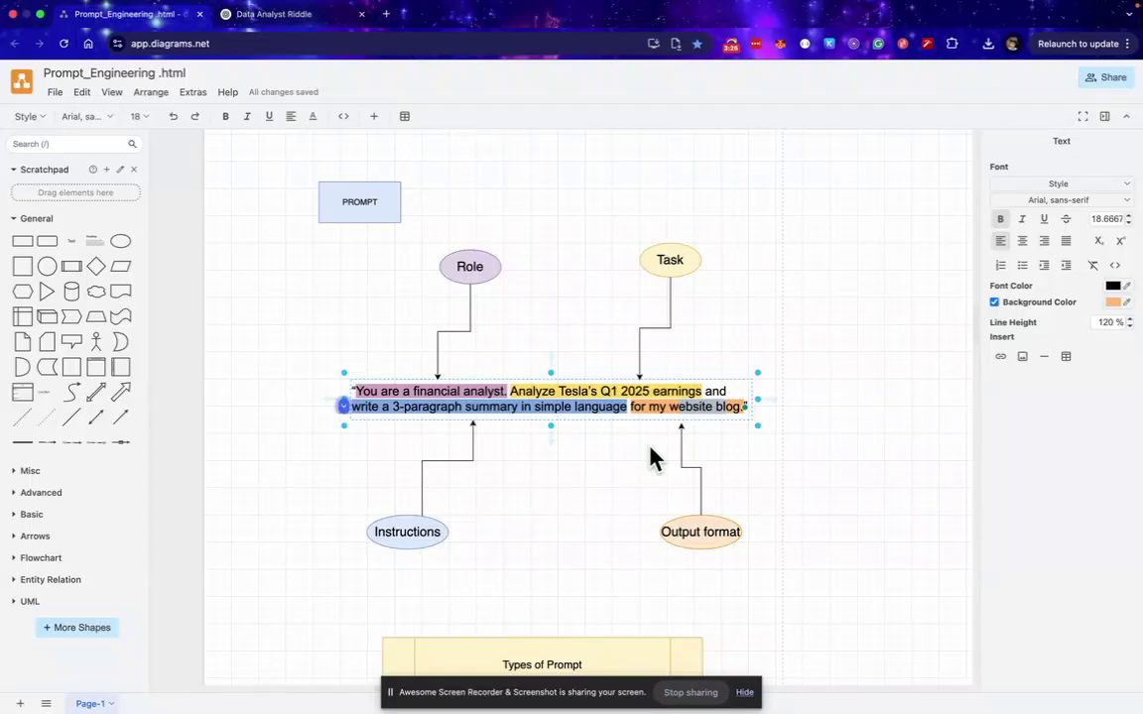
pyautogui.press('Escape')
pyautogui.press('Escape')
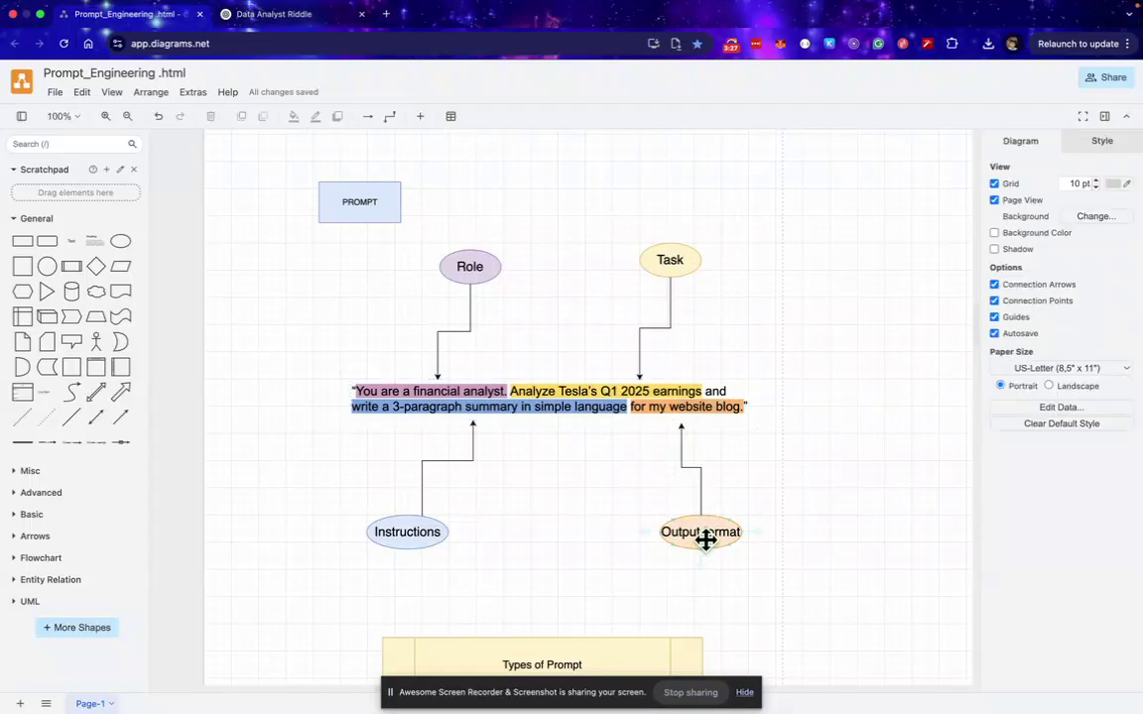
pyautogui.scroll(-1, 637, 486)
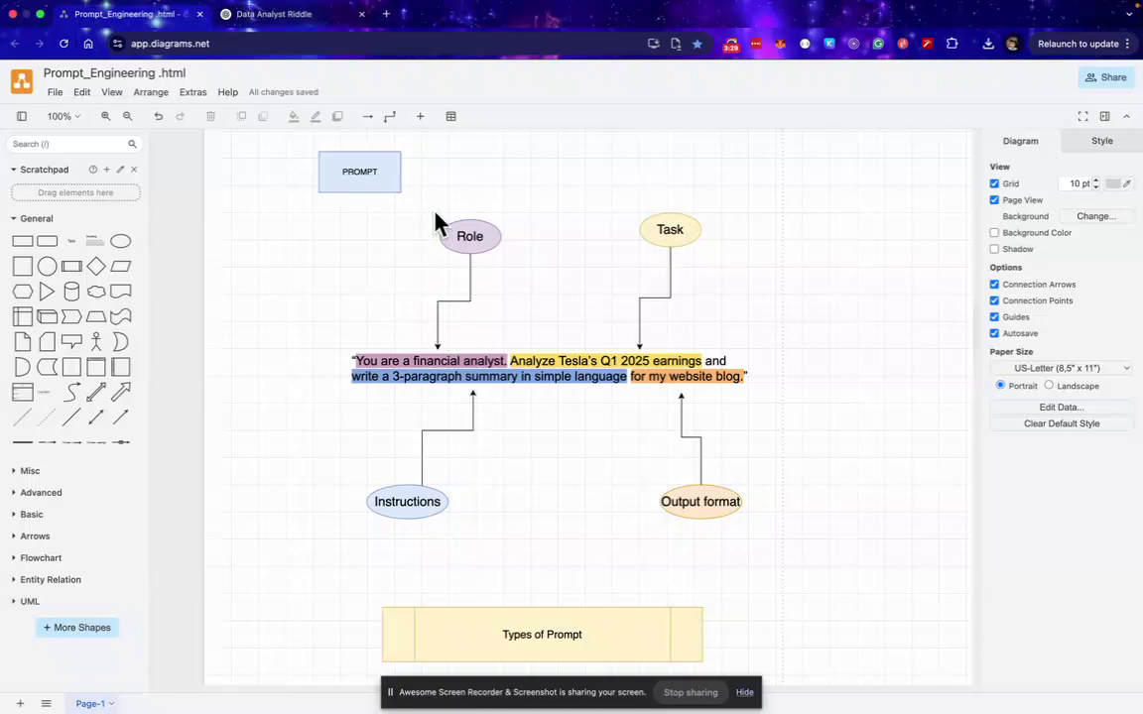
pyautogui.click(700, 510)
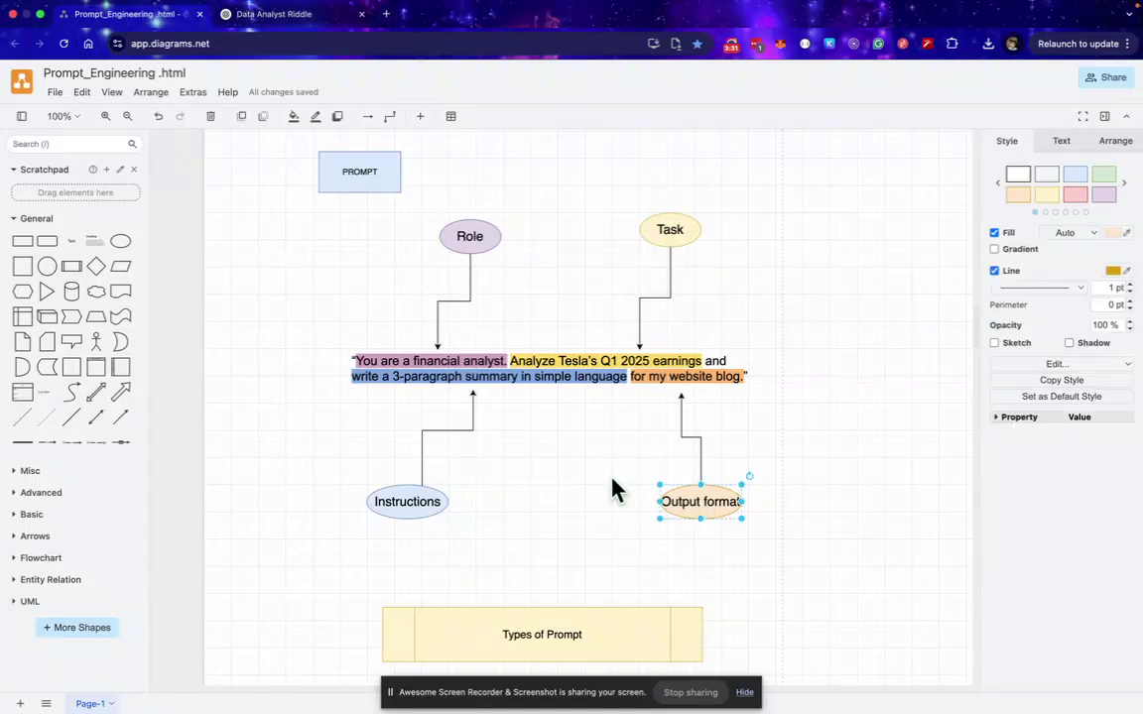
pyautogui.click(645, 375)
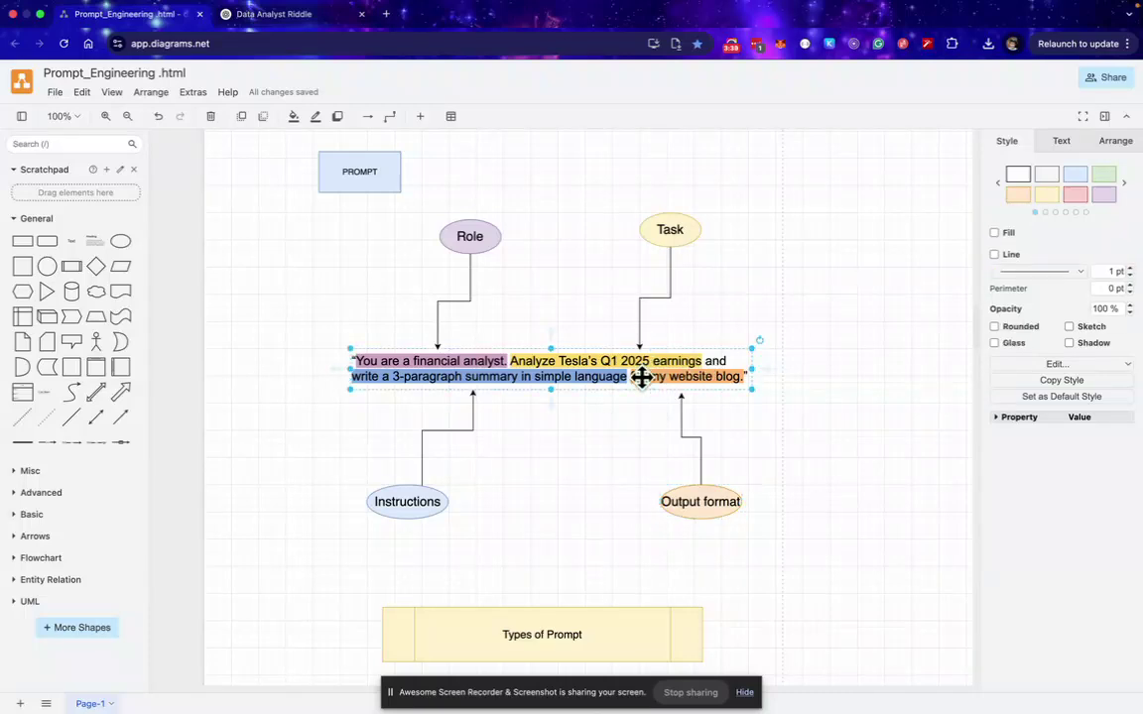
pyautogui.scroll(-1, 530, 432)
pyautogui.scroll(-5, 530, 432)
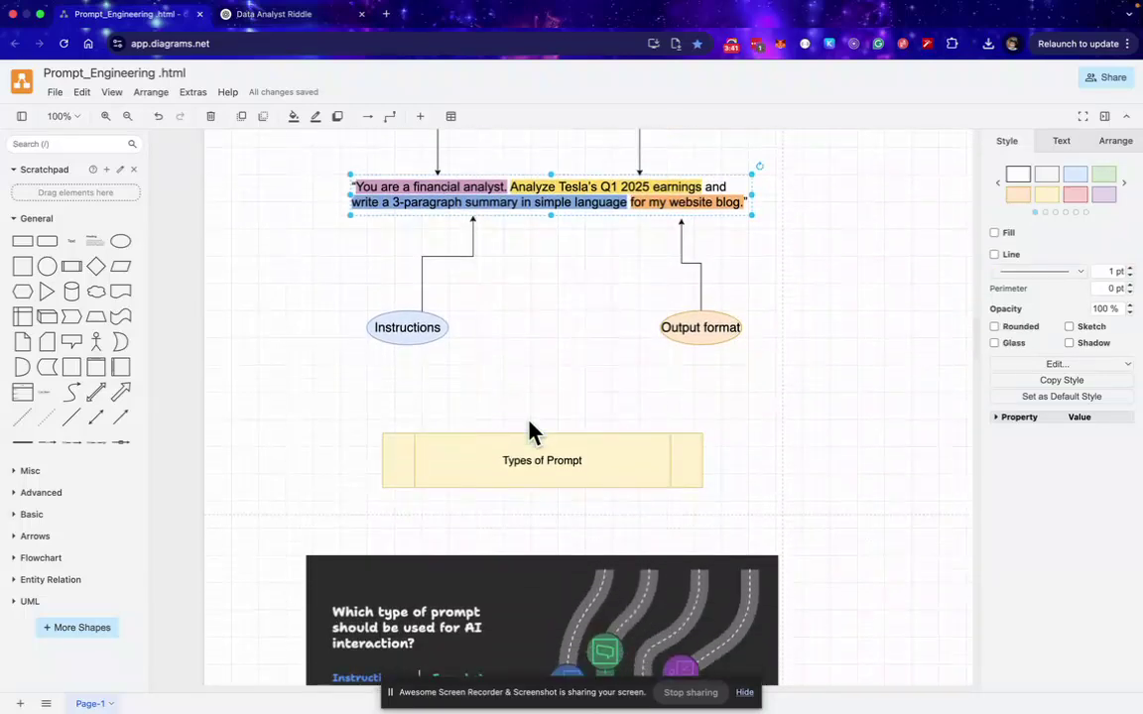
pyautogui.scroll(-6, 548, 424)
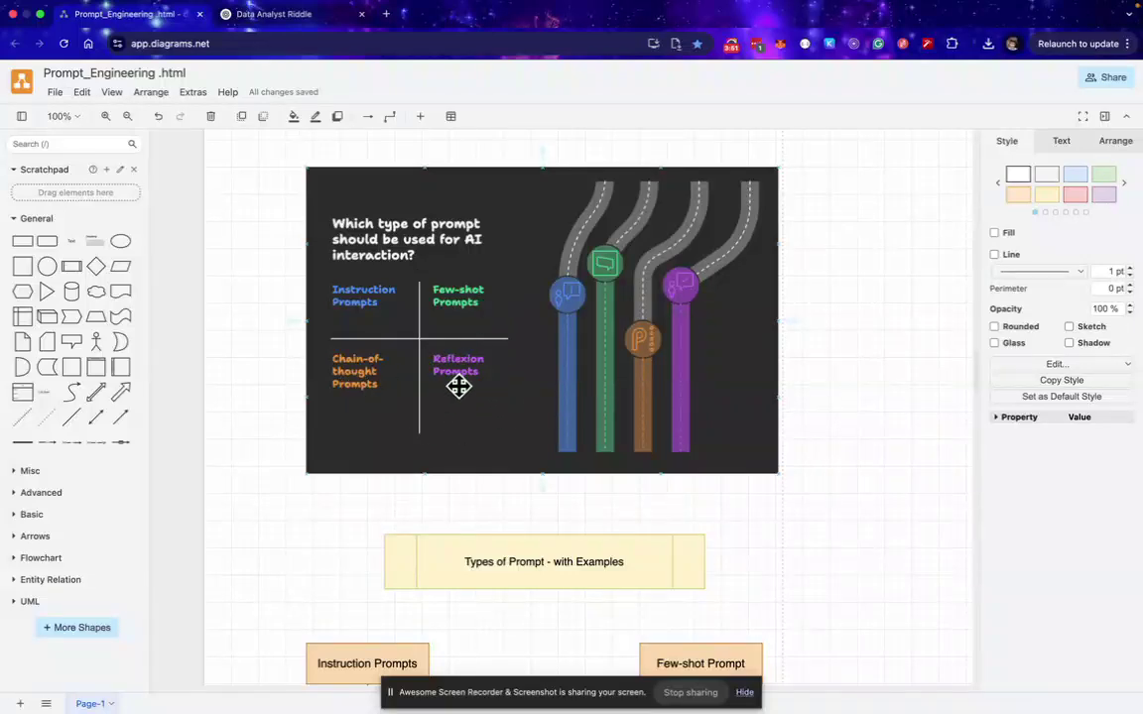
pyautogui.scroll(-3, 455, 383)
pyautogui.scroll(-7, 455, 383)
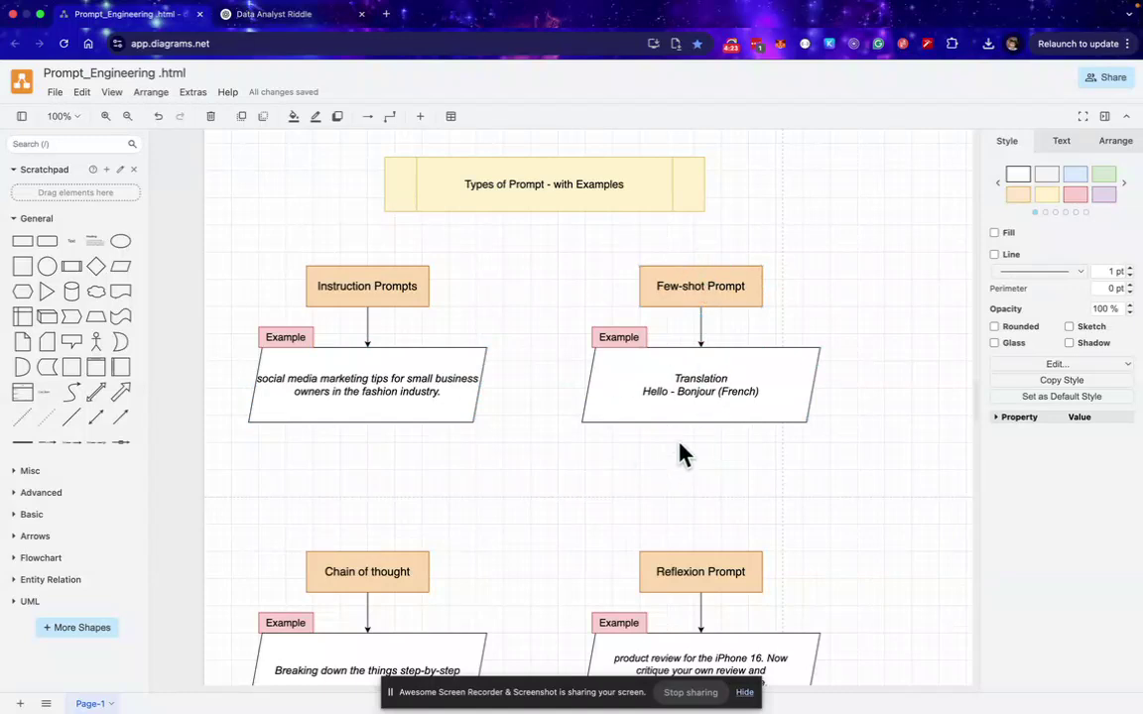
pyautogui.scroll(-2, 679, 449)
pyautogui.scroll(-5, 608, 453)
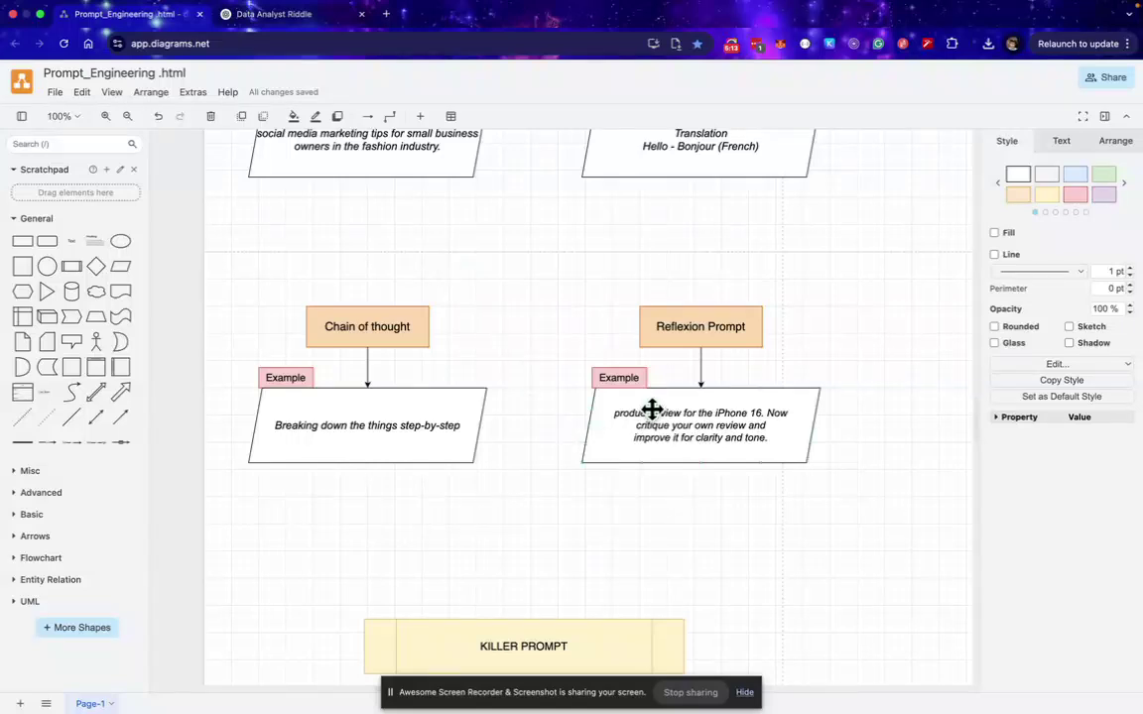
pyautogui.scroll(-6, 652, 408)
pyautogui.scroll(-1, 655, 426)
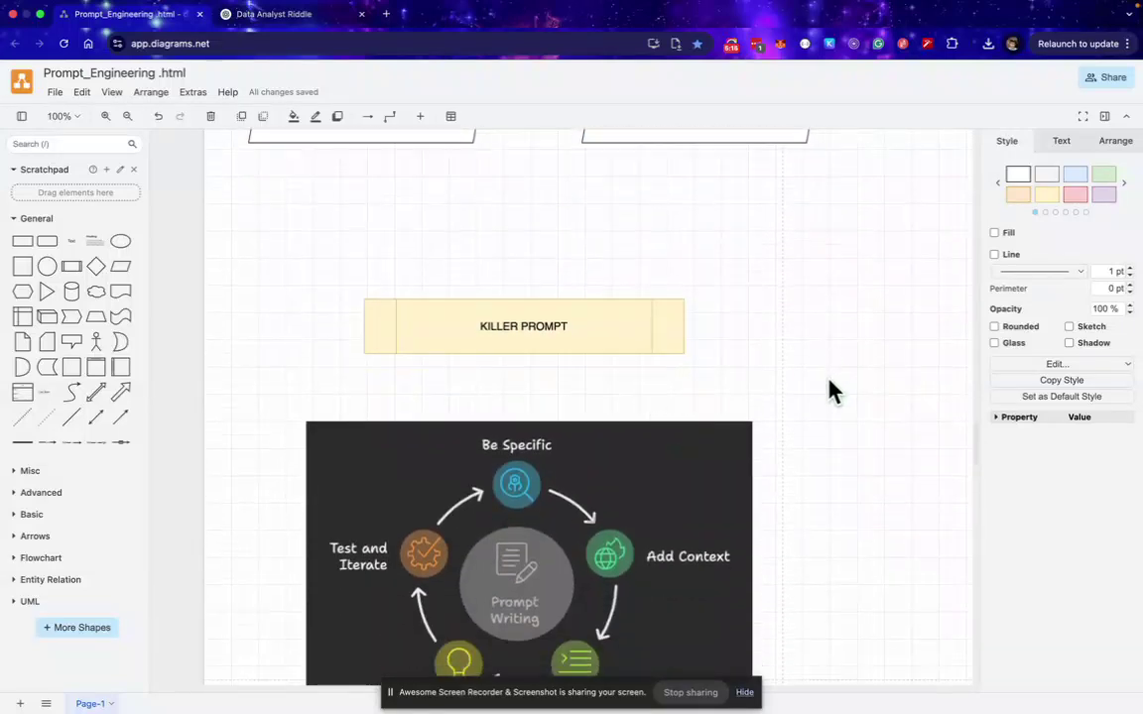
pyautogui.scroll(-2, 721, 389)
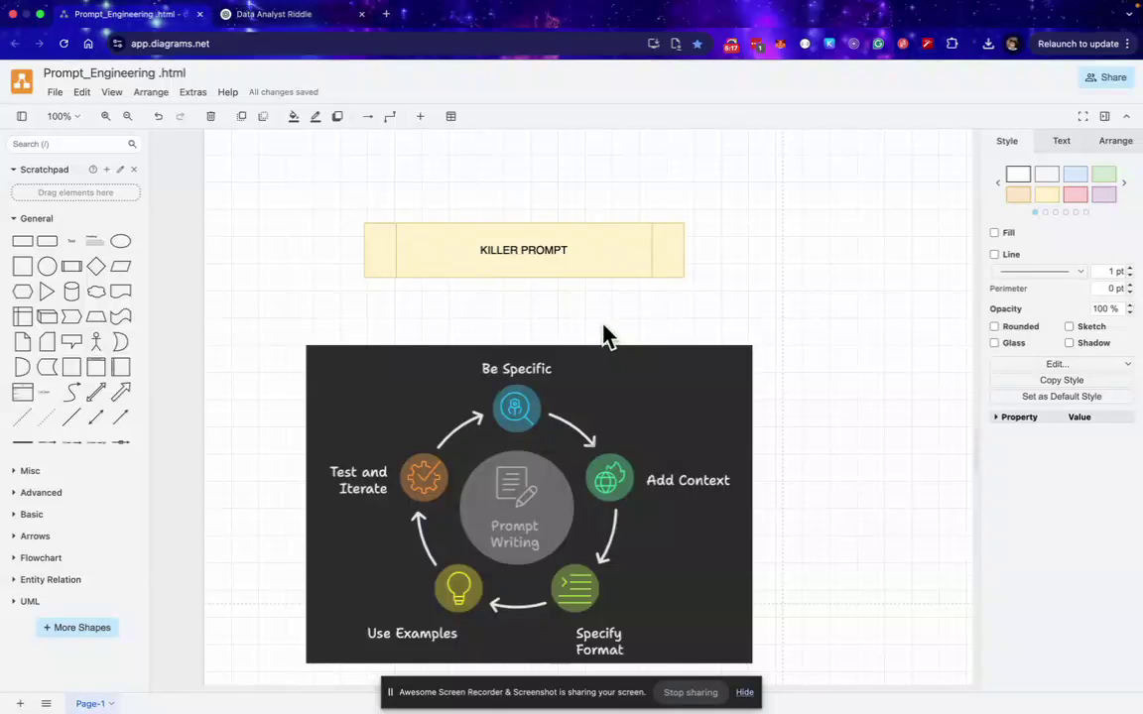
pyautogui.scroll(-3, 605, 328)
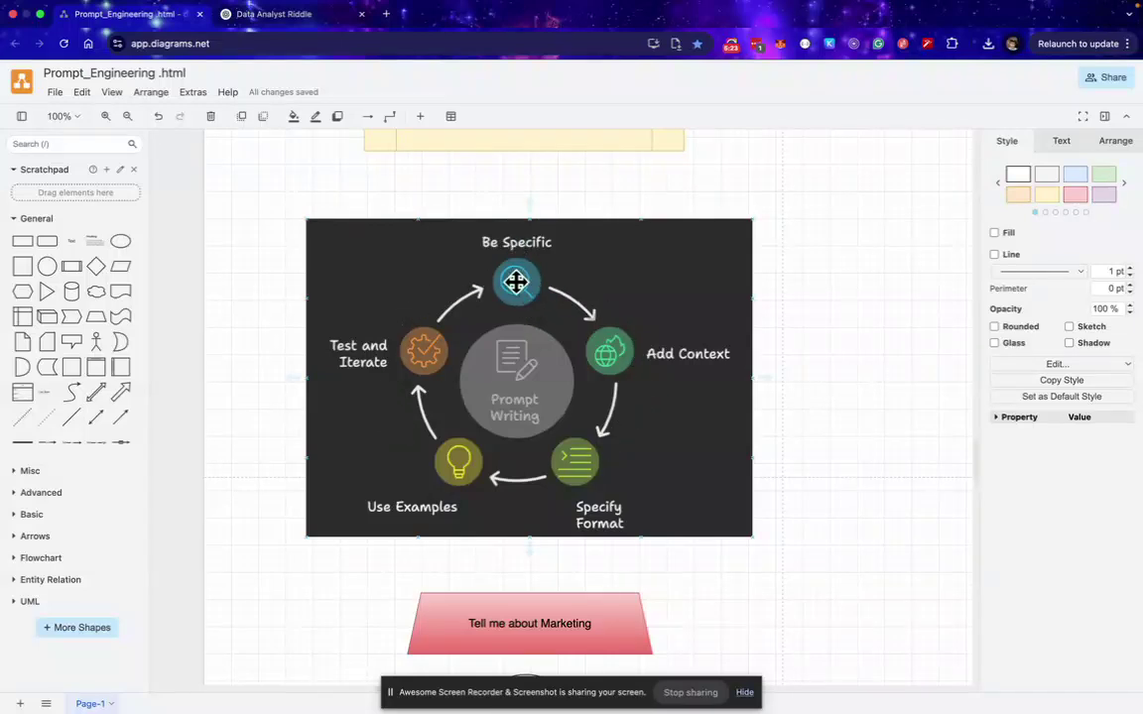
pyautogui.click(516, 282)
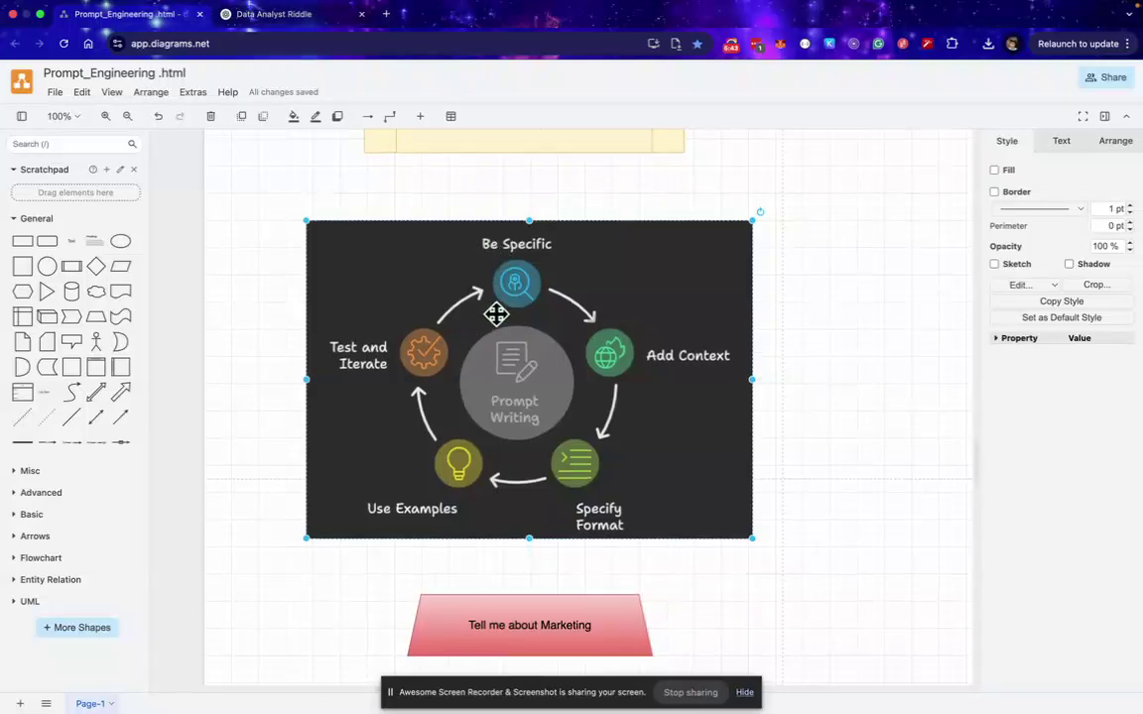
pyautogui.scroll(1, 496, 314)
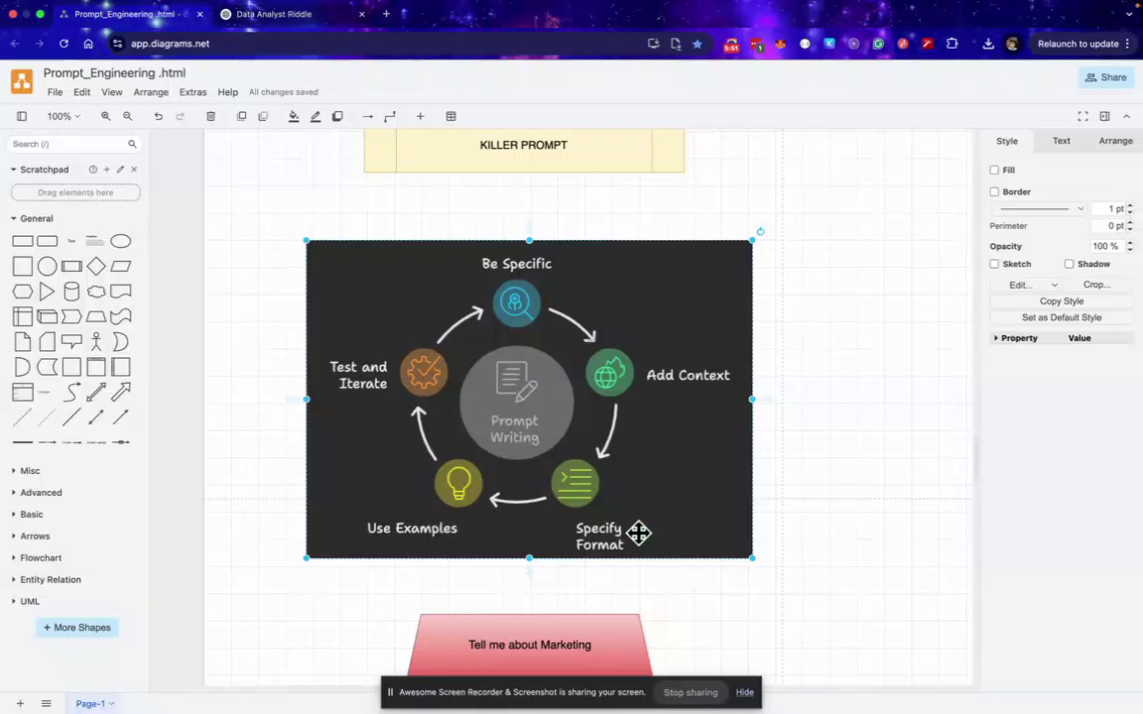
pyautogui.scroll(-5, 638, 534)
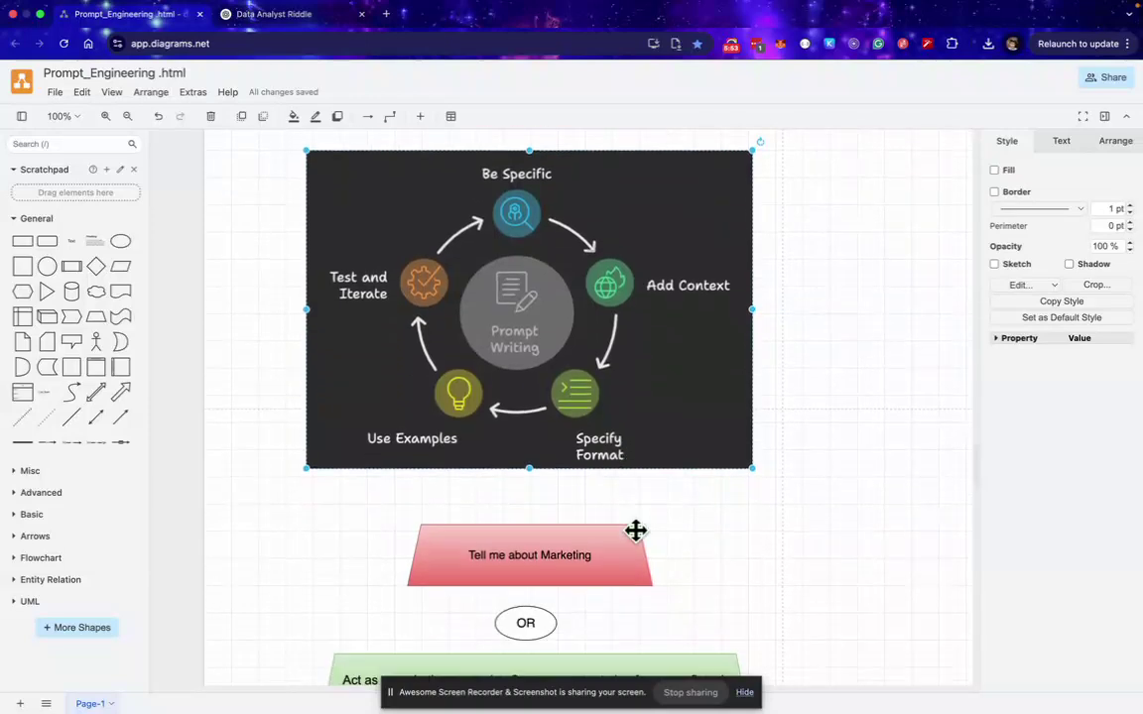
pyautogui.scroll(-2, 590, 461)
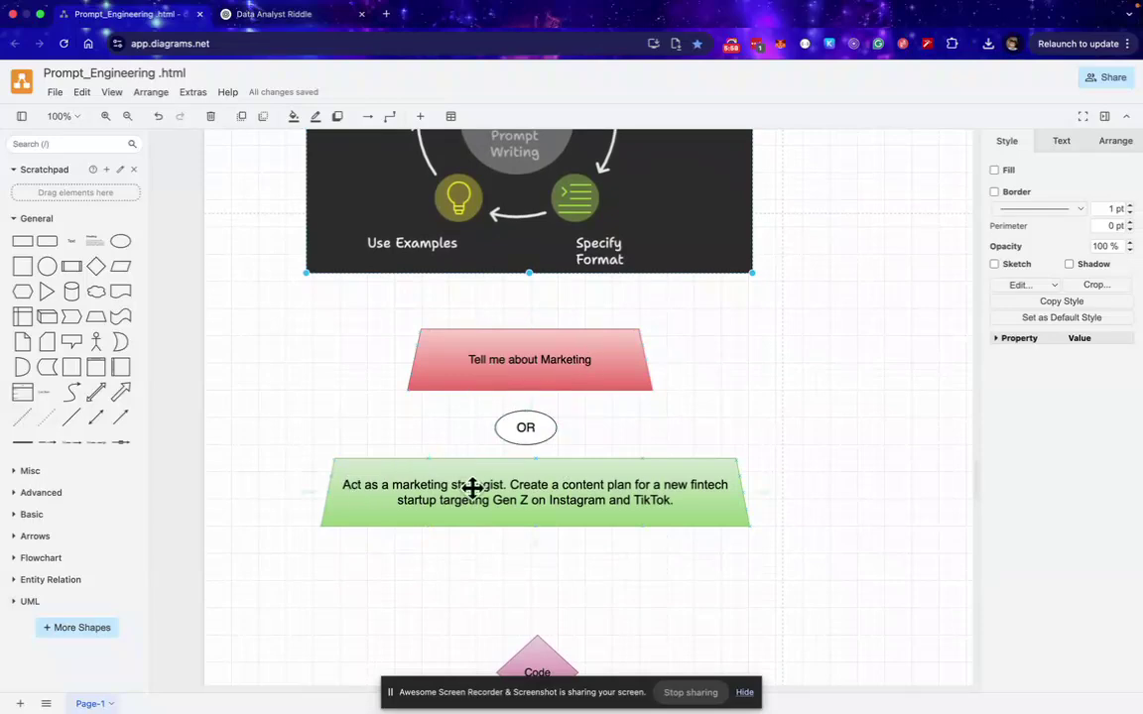
pyautogui.scroll(-1, 561, 493)
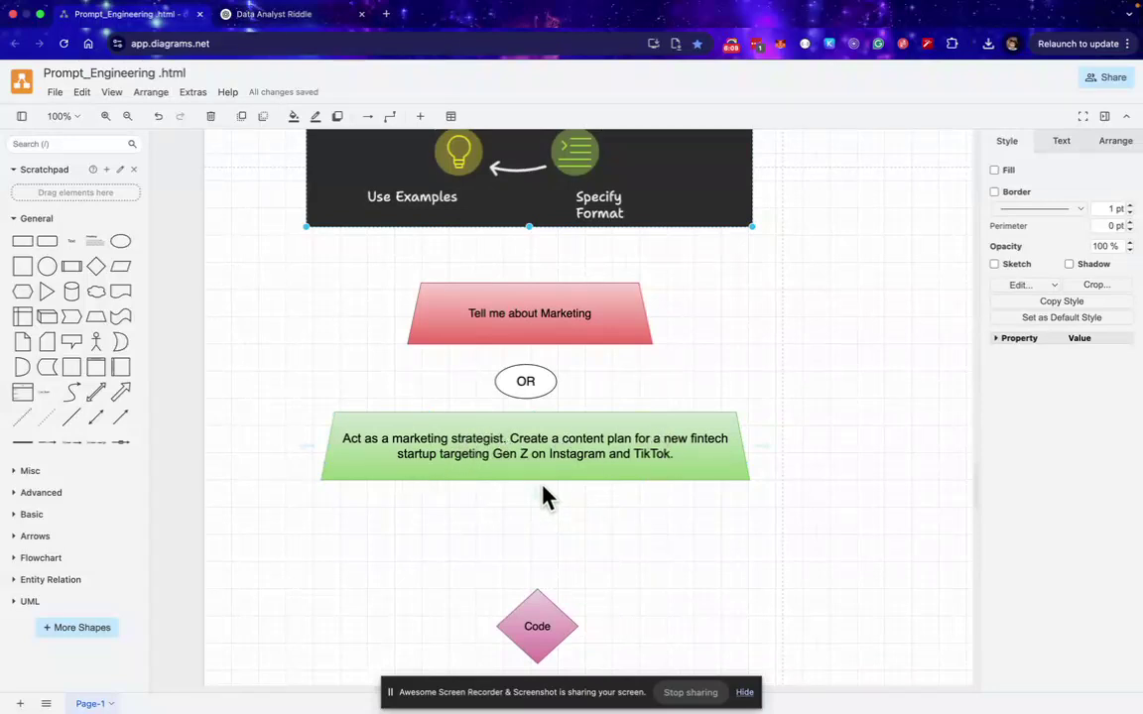
pyautogui.scroll(3, 655, 502)
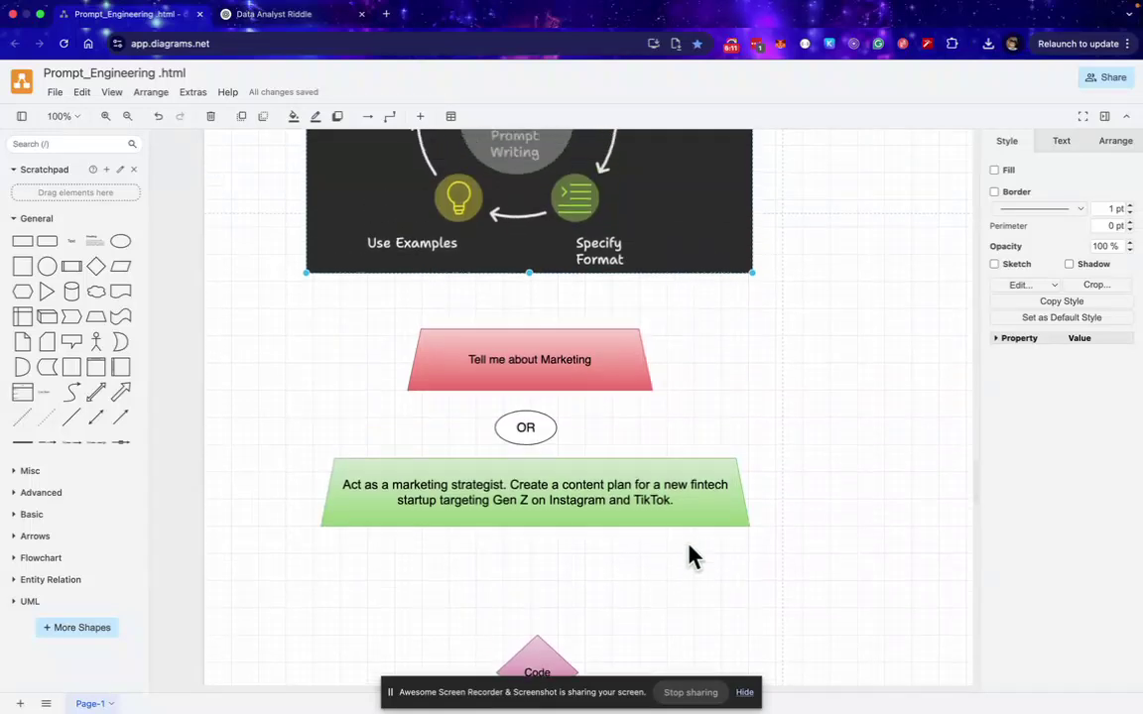
pyautogui.scroll(1, 659, 546)
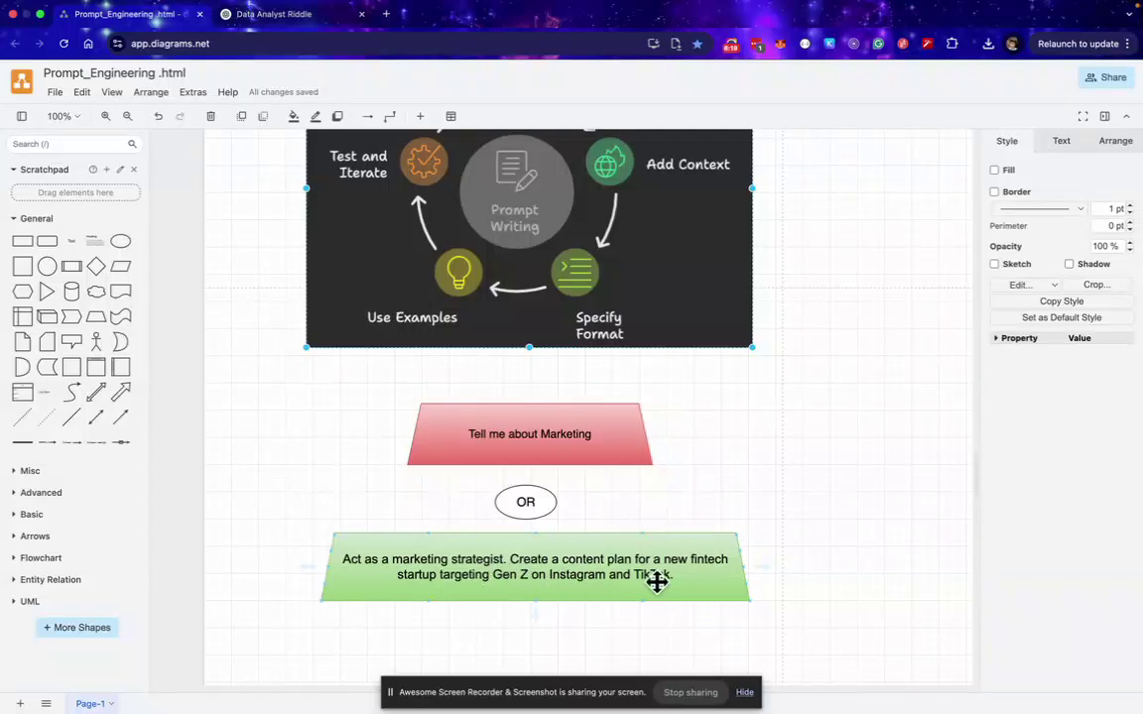
pyautogui.scroll(-5, 645, 556)
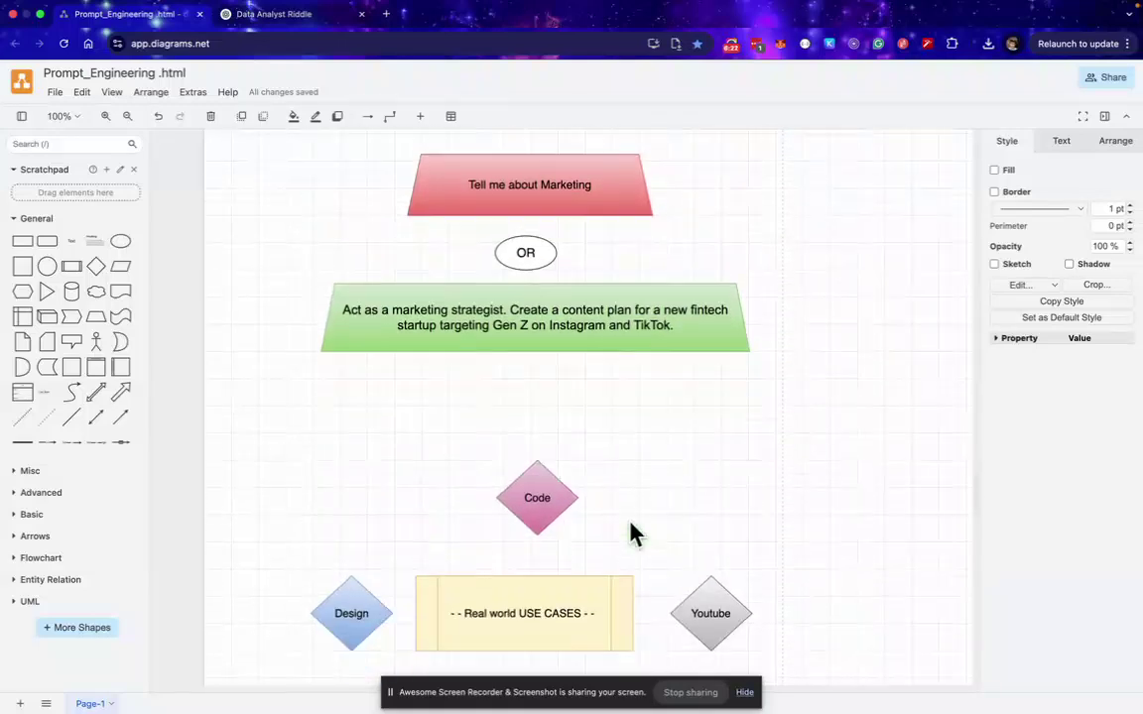
pyautogui.scroll(-3, 635, 533)
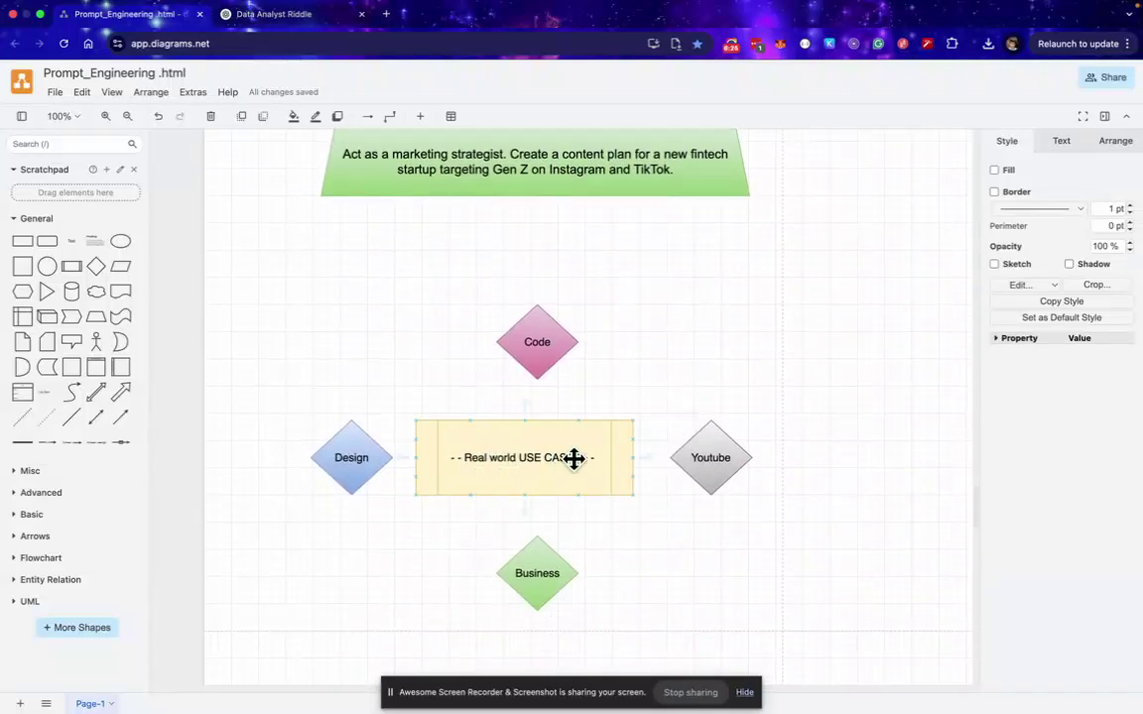
pyautogui.click(528, 343)
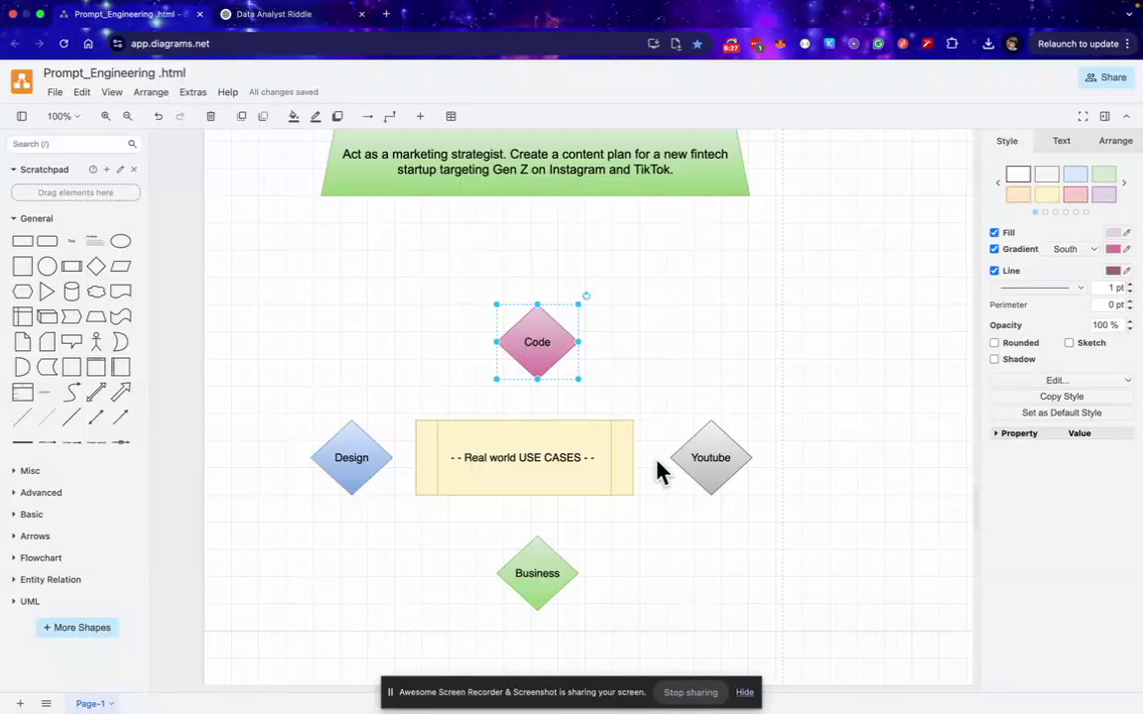
pyautogui.click(699, 457)
pyautogui.click(540, 574)
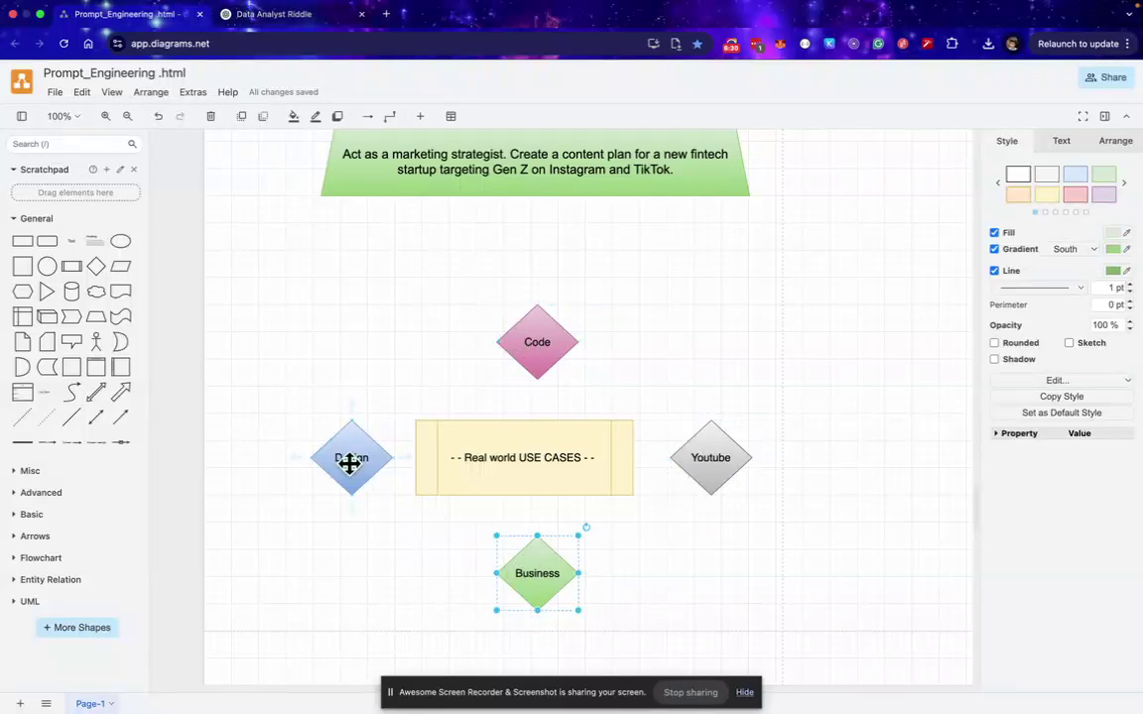
pyautogui.click(721, 457)
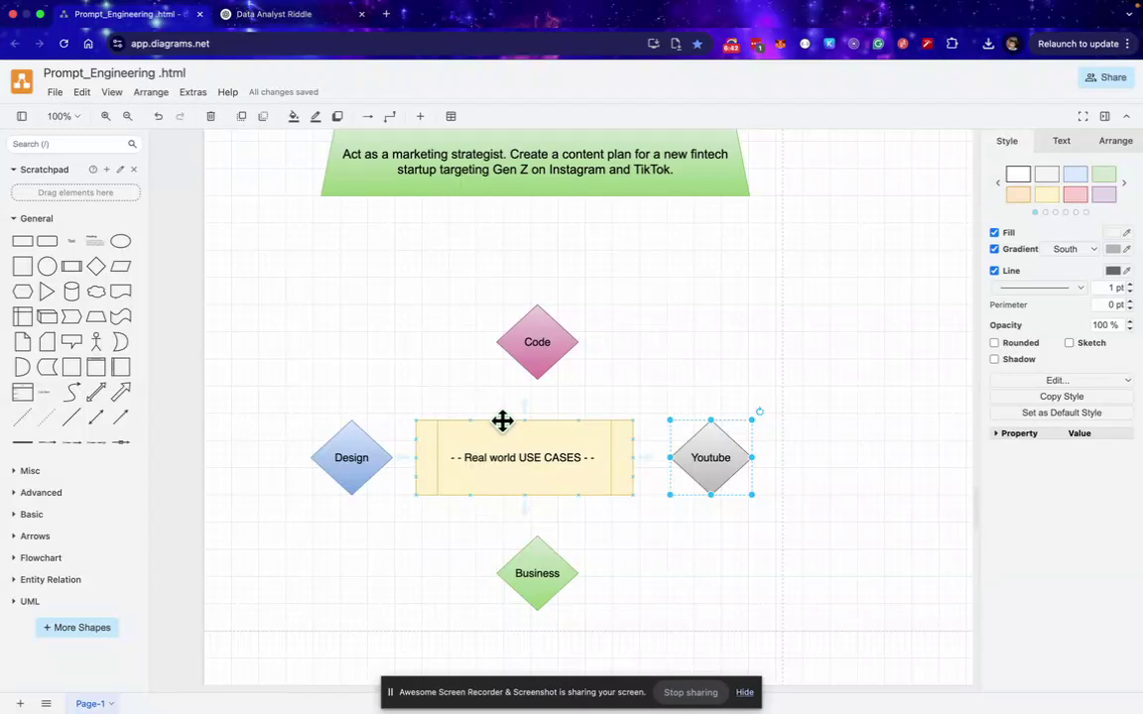
pyautogui.click(558, 573)
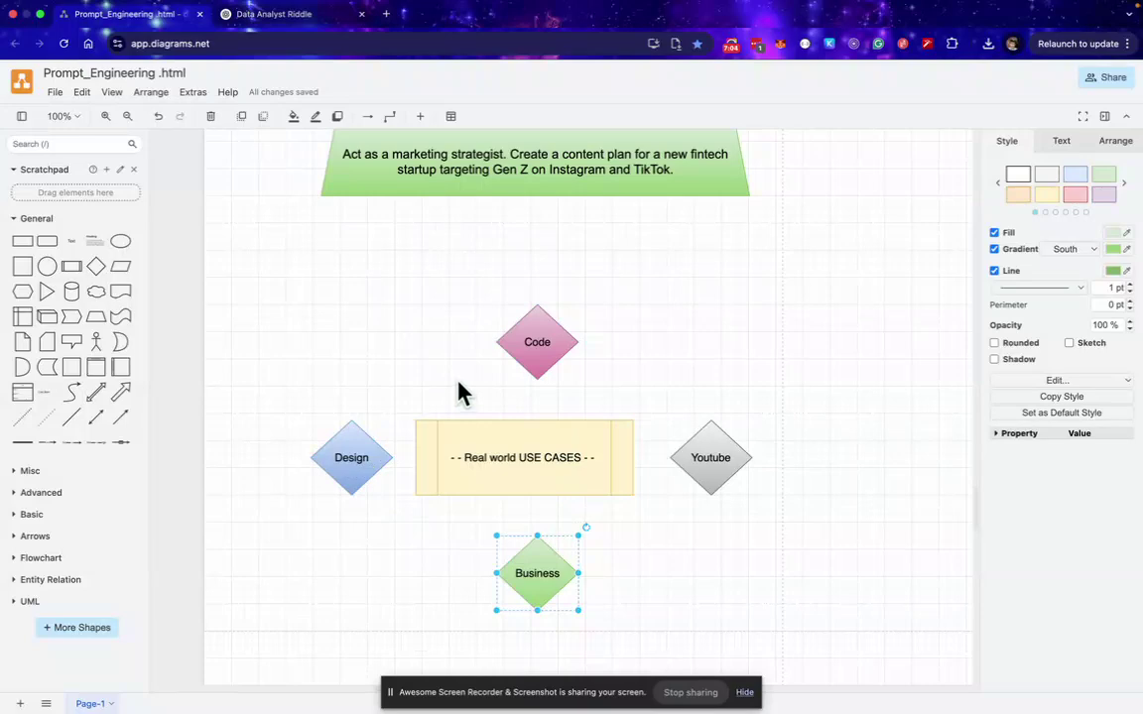
pyautogui.click(537, 345)
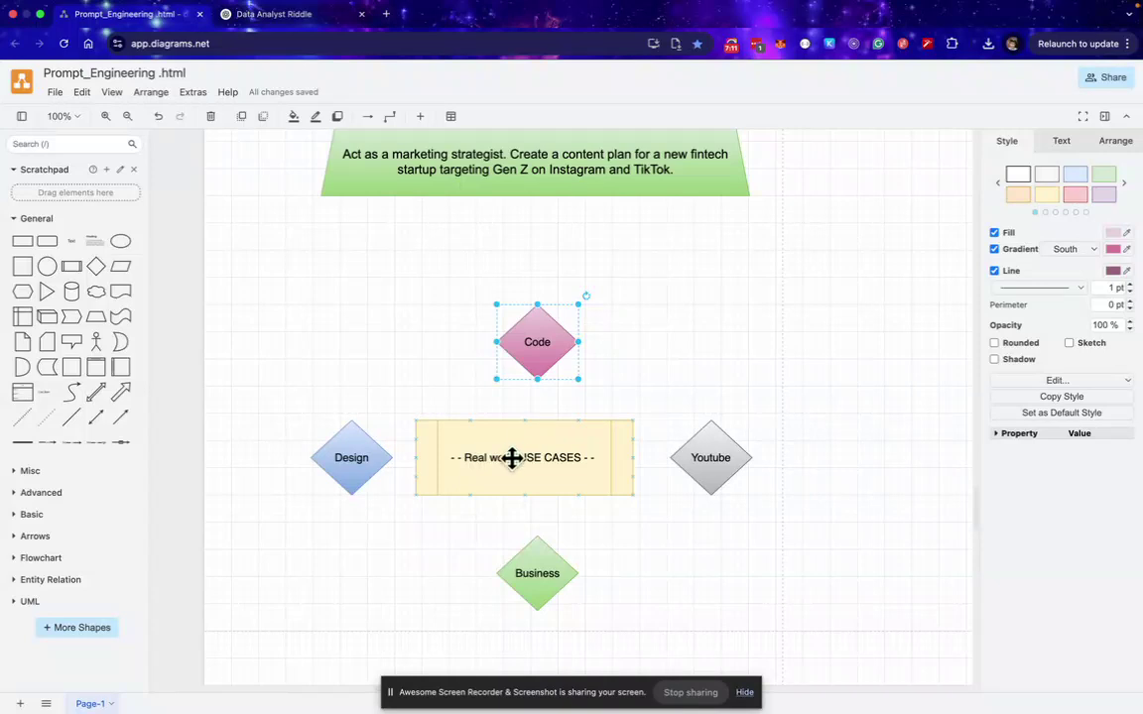
pyautogui.scroll(-3, 514, 459)
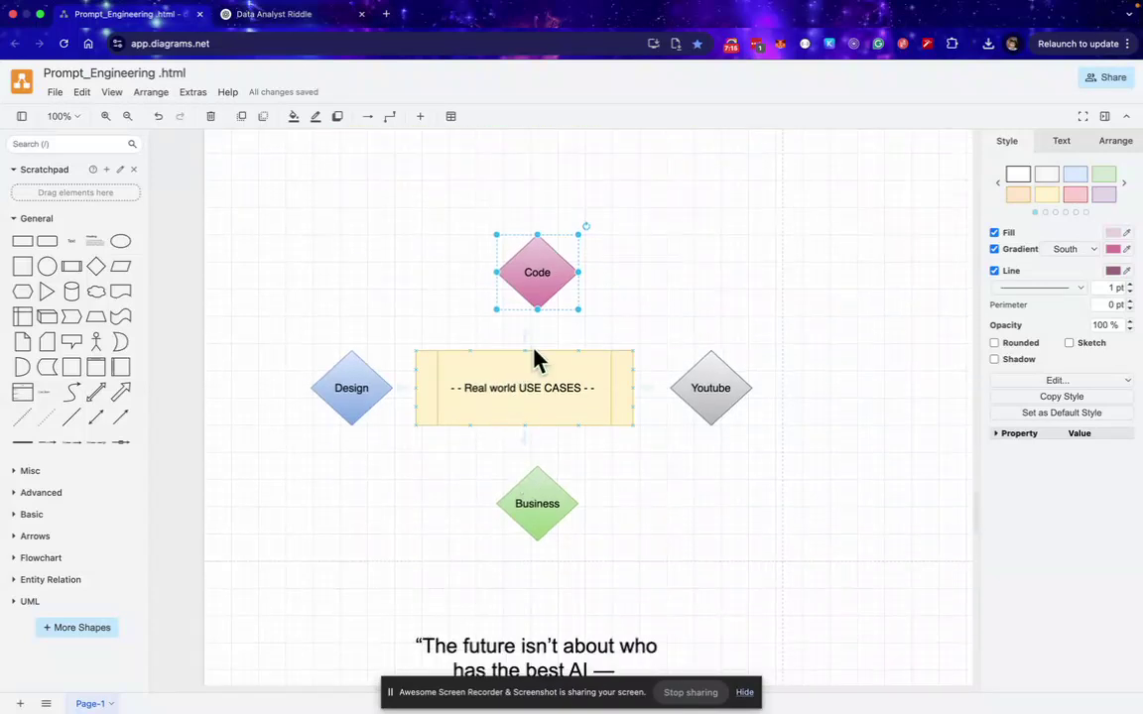
pyautogui.scroll(-5, 573, 362)
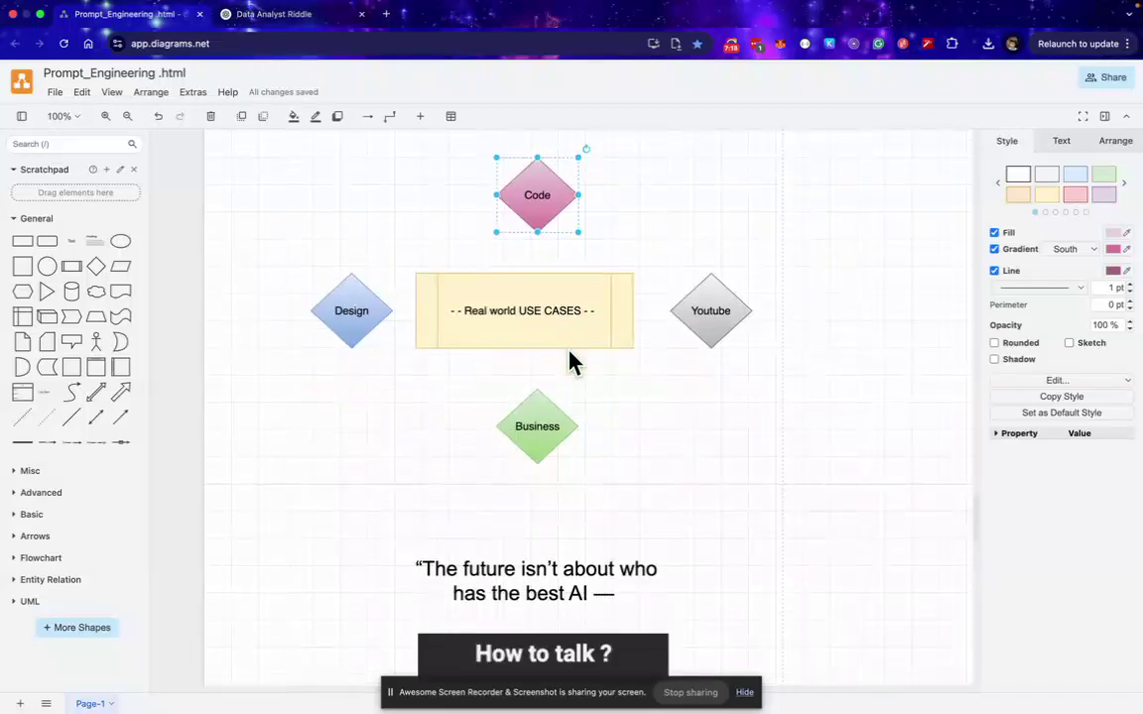
pyautogui.scroll(-3, 561, 362)
pyautogui.scroll(-2, 545, 413)
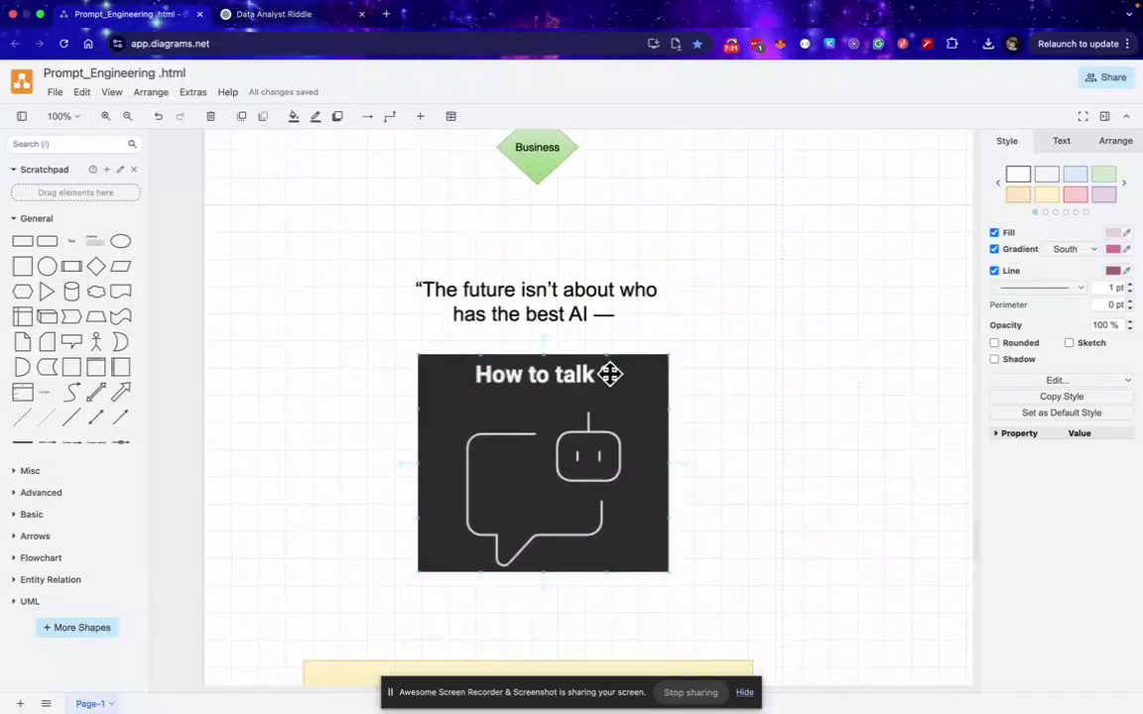
pyautogui.scroll(-1, 609, 373)
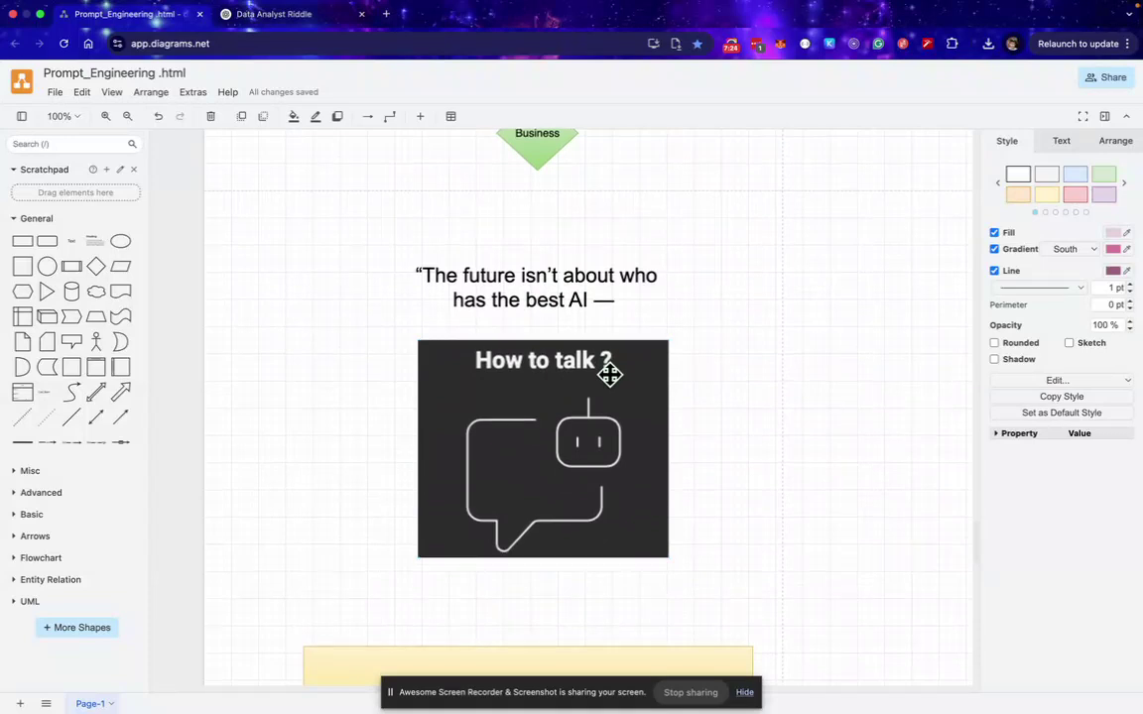
pyautogui.scroll(-5, 609, 373)
pyautogui.scroll(-1, 609, 374)
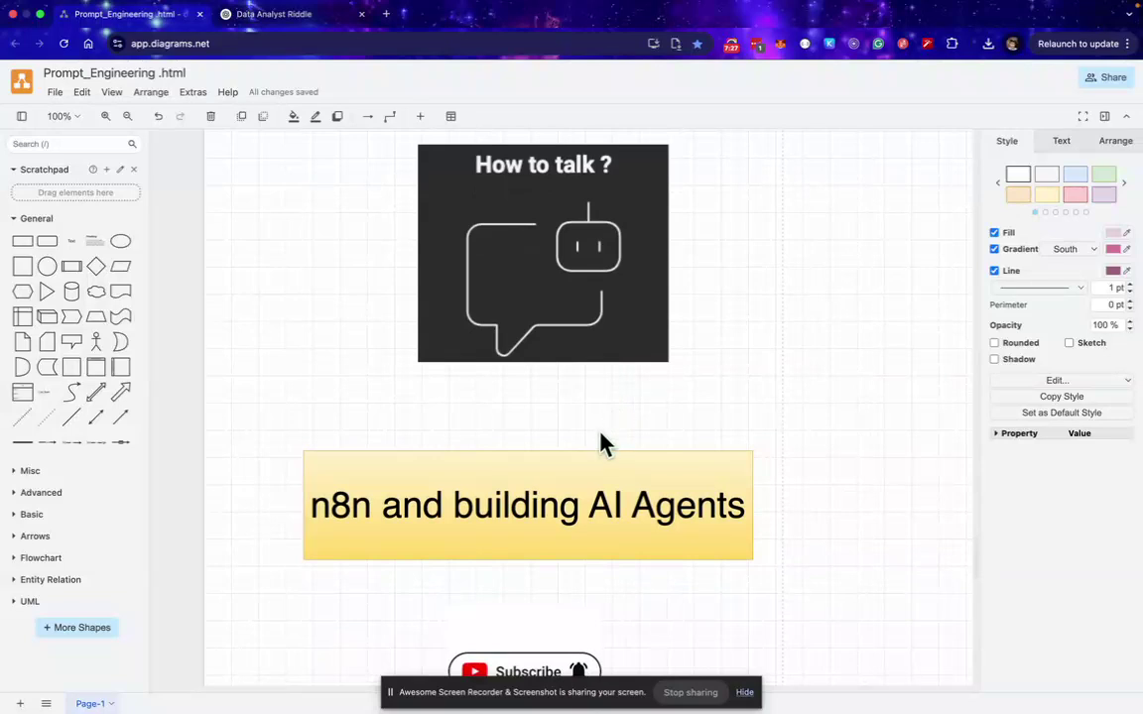
pyautogui.click(517, 536)
pyautogui.scroll(-1, 480, 504)
pyautogui.scroll(-10, 481, 504)
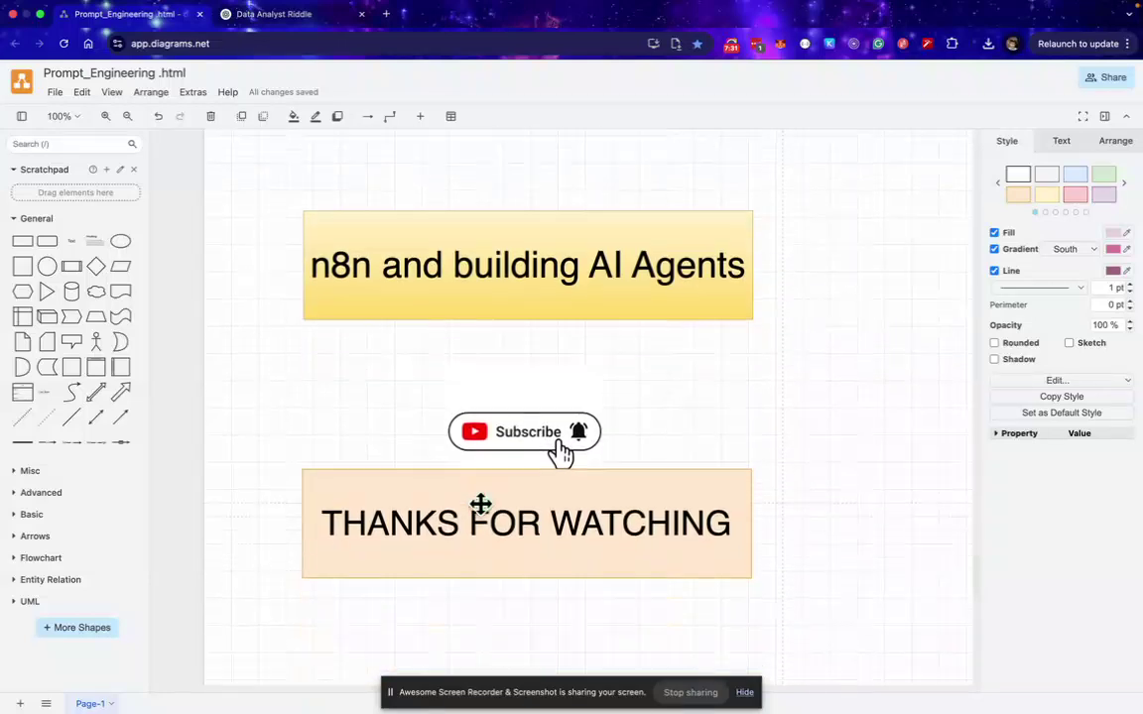
pyautogui.click(480, 503)
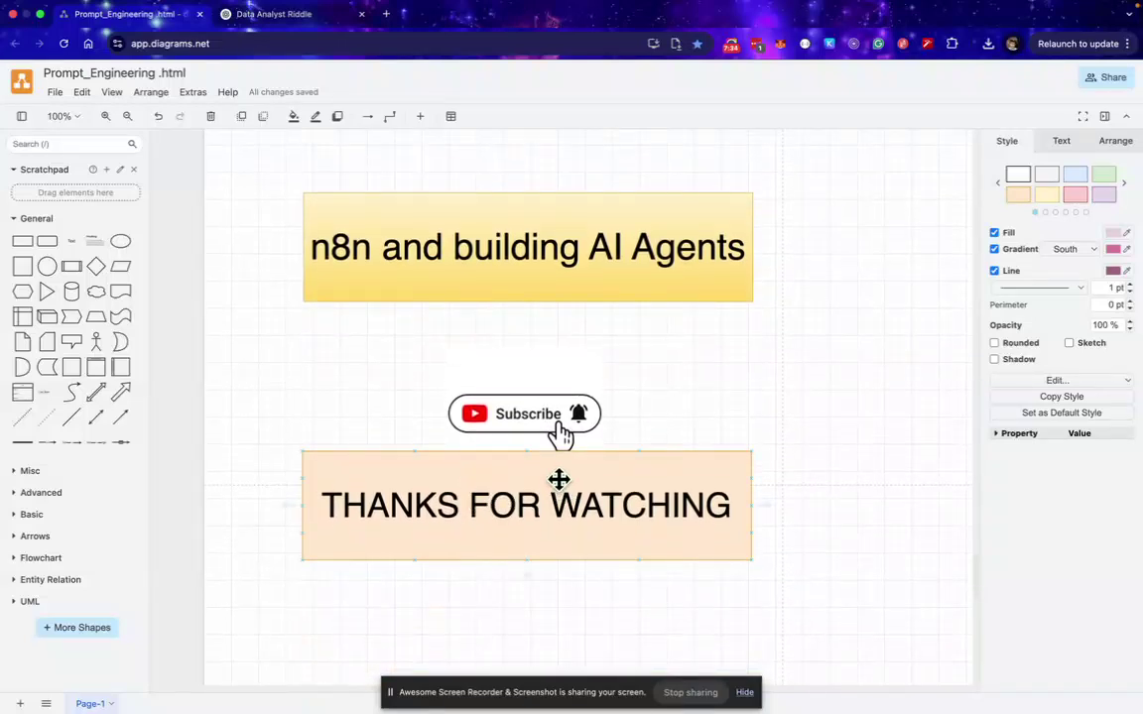